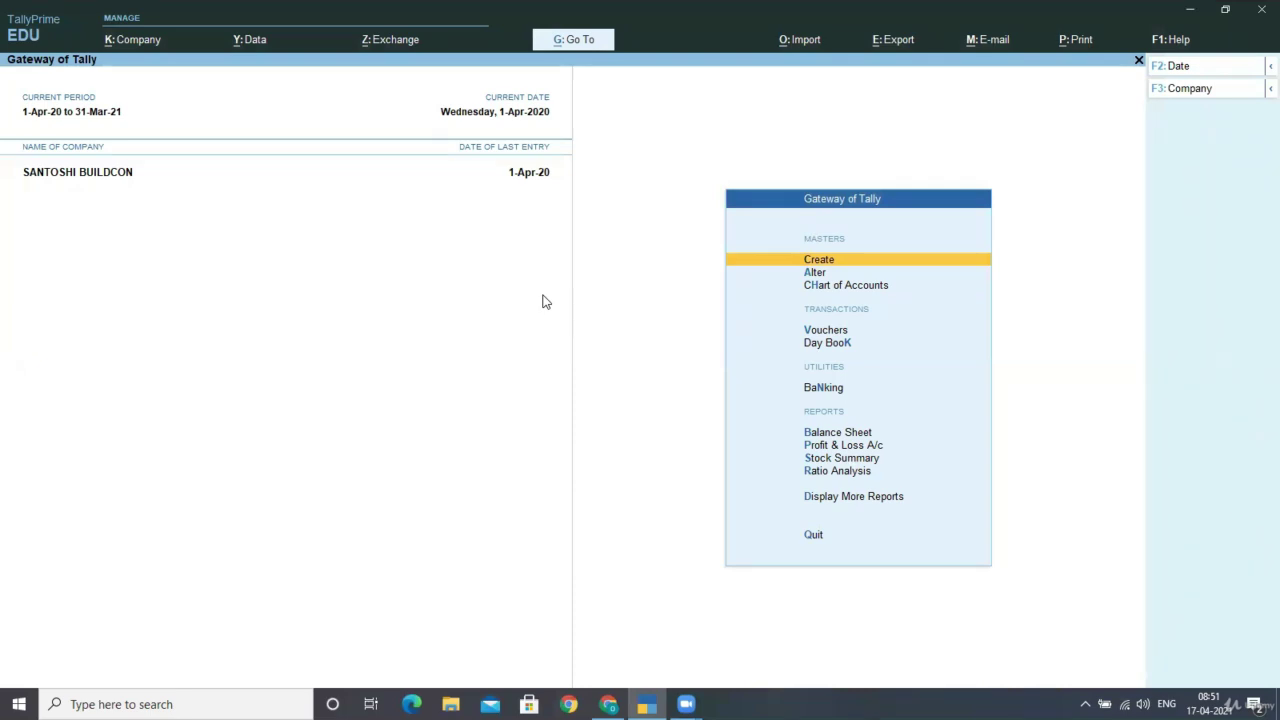
Expand the list of masters to show all types and open the Cost Centre Class creation form.
{"action": "key", "text": "Return"}
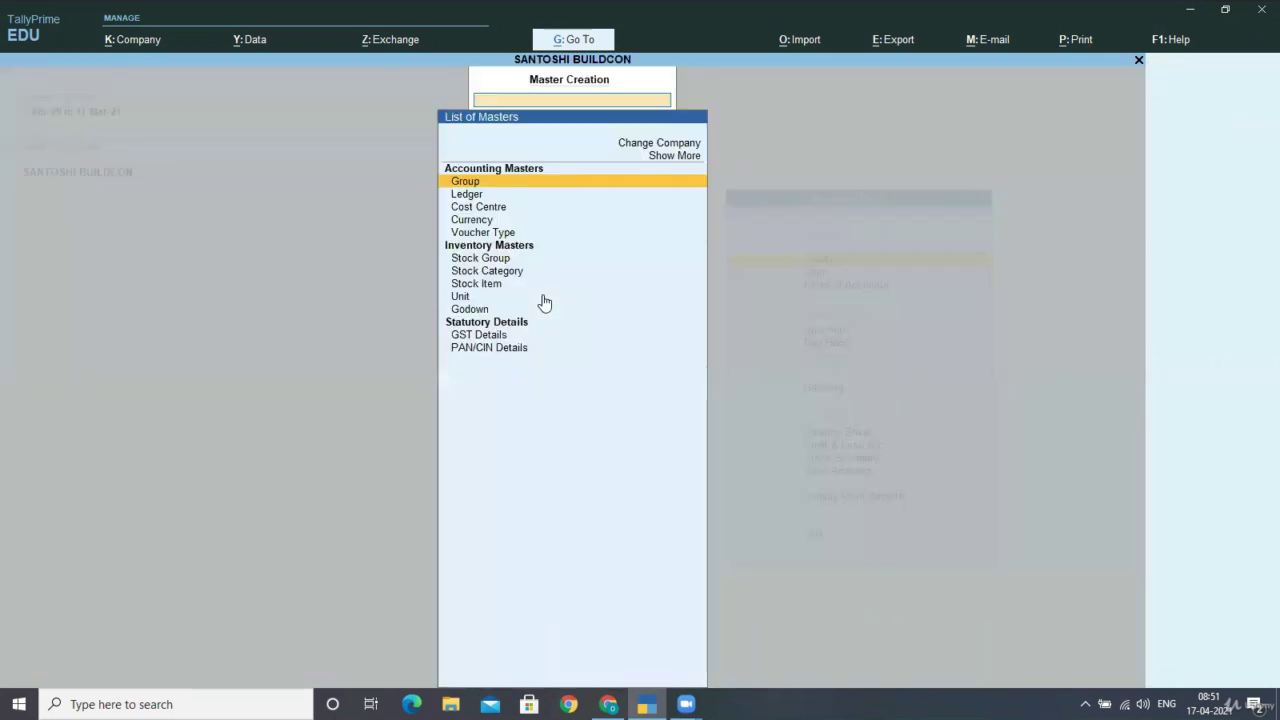
{"action": "key", "text": "Up"}
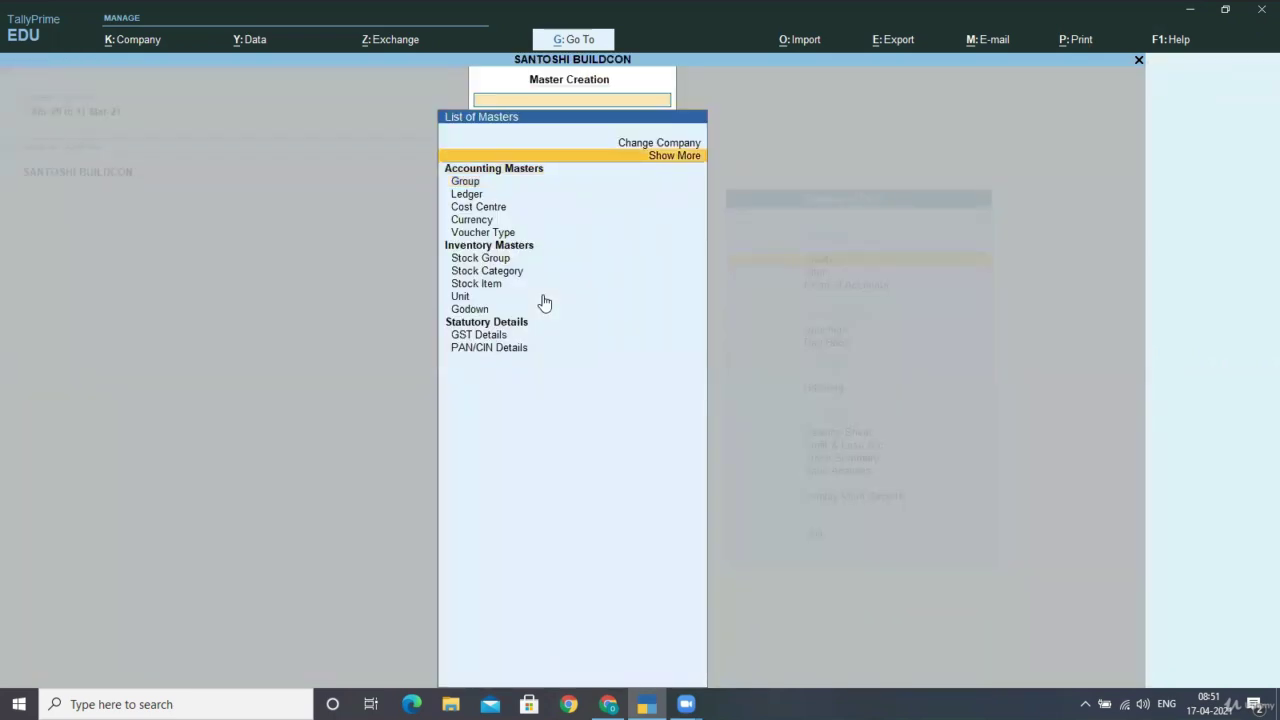
{"action": "key", "text": "Return"}
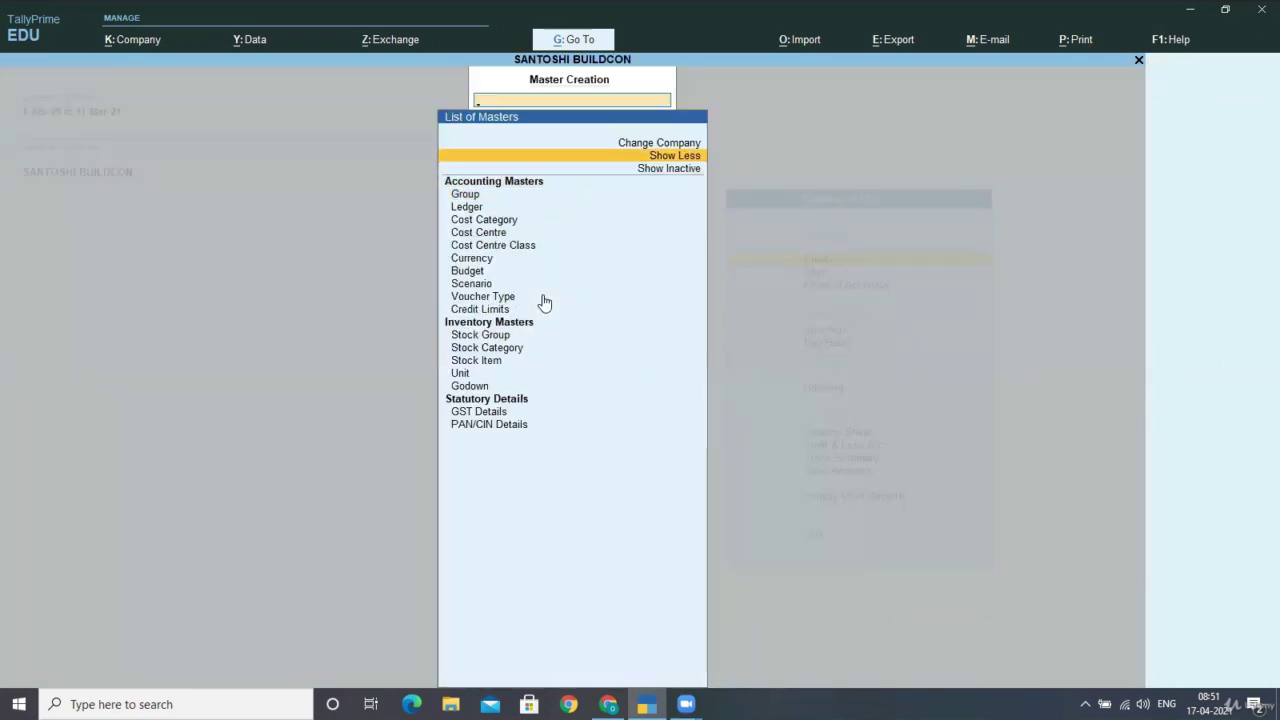
{"action": "key", "text": "Down"}
{"action": "key", "text": "Down"}
{"action": "key", "text": "Down"}
{"action": "key", "text": "Down"}
{"action": "key", "text": "Down"}
{"action": "key", "text": "Down"}
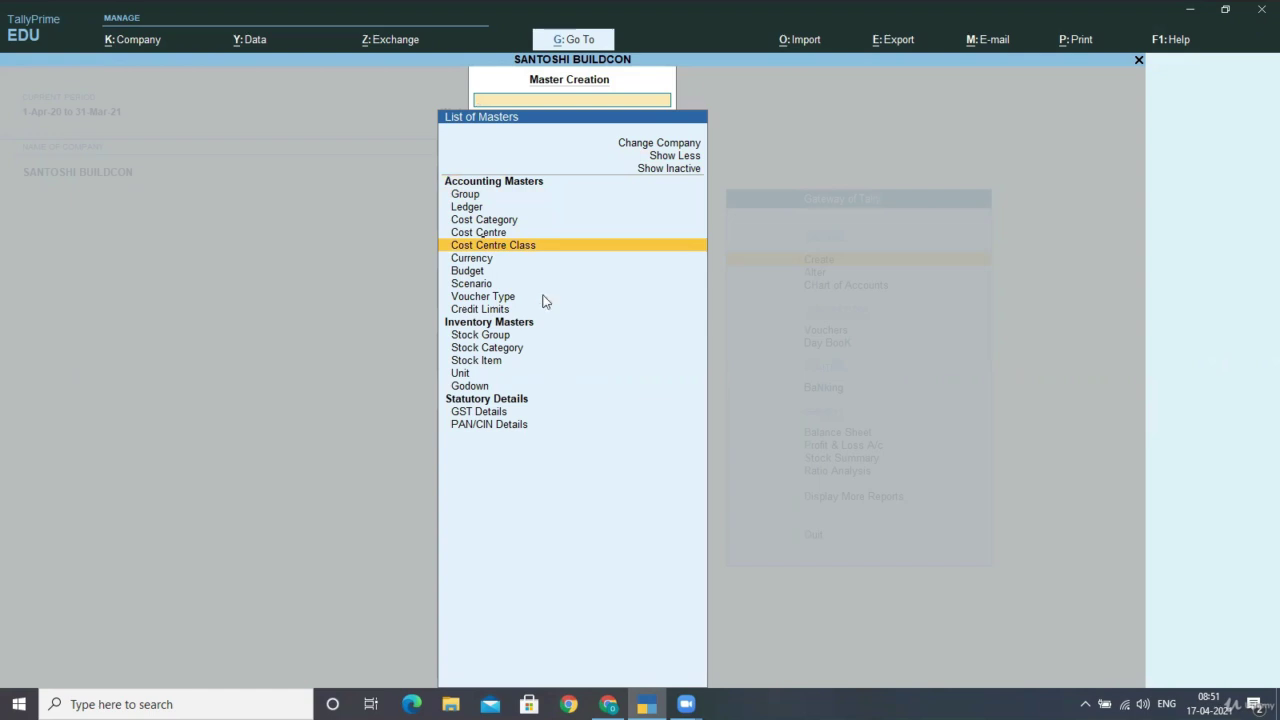
{"action": "key", "text": "Return"}
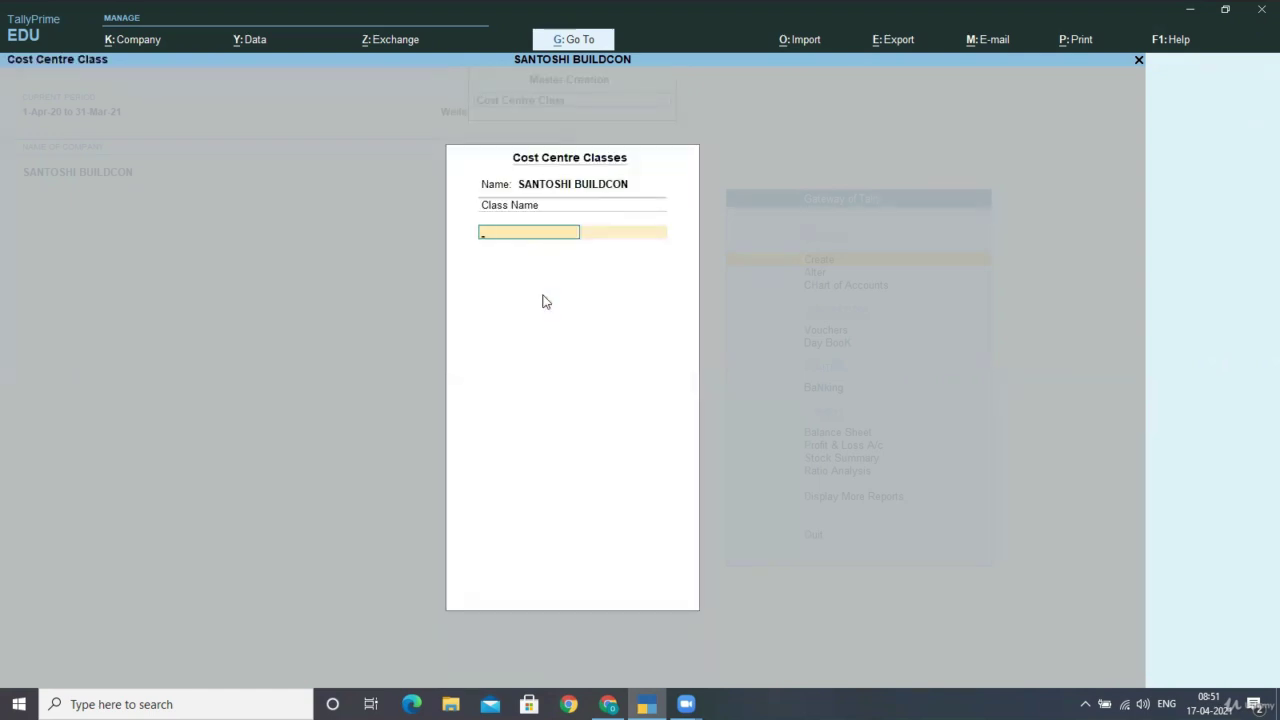
Define the cost centre class CLASS 1 with ROHINI SEC. A at 40%, ROHINI SEB B at 40% and ROHINI SEC C at 20%.
{"action": "type", "text": "CLASS"}
{"action": "key", "text": "Return"}
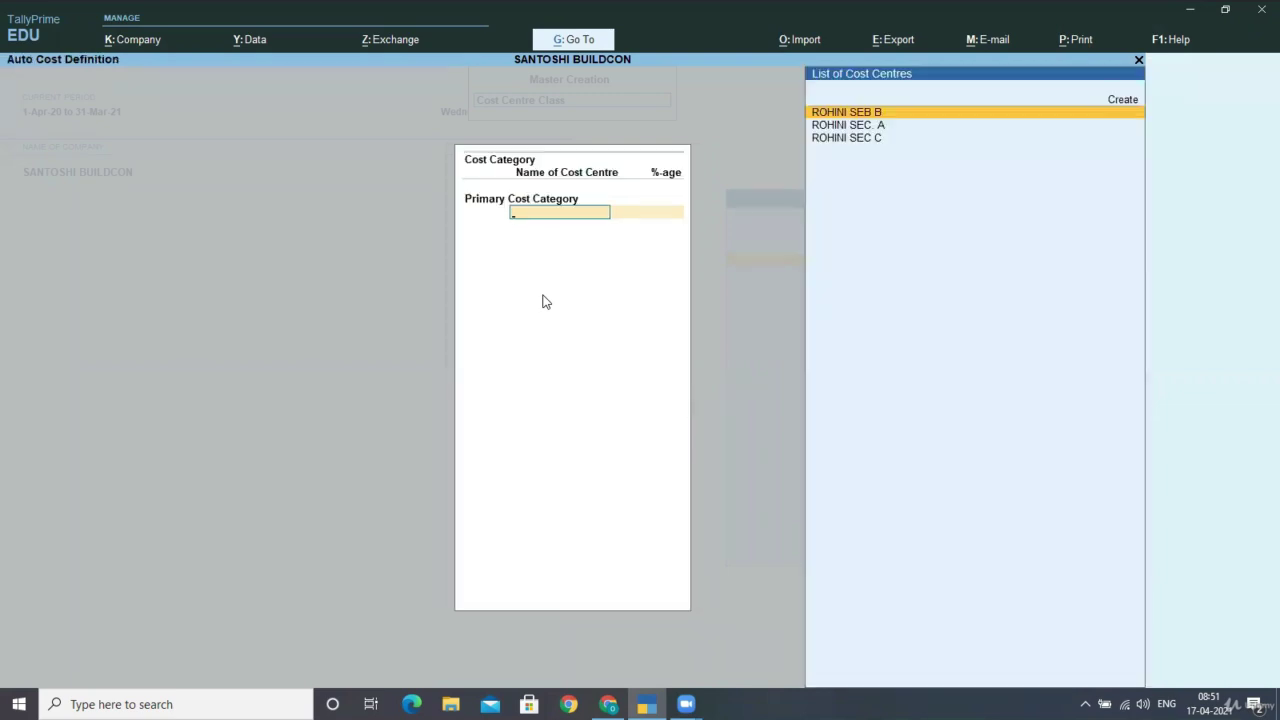
{"action": "key", "text": "Down"}
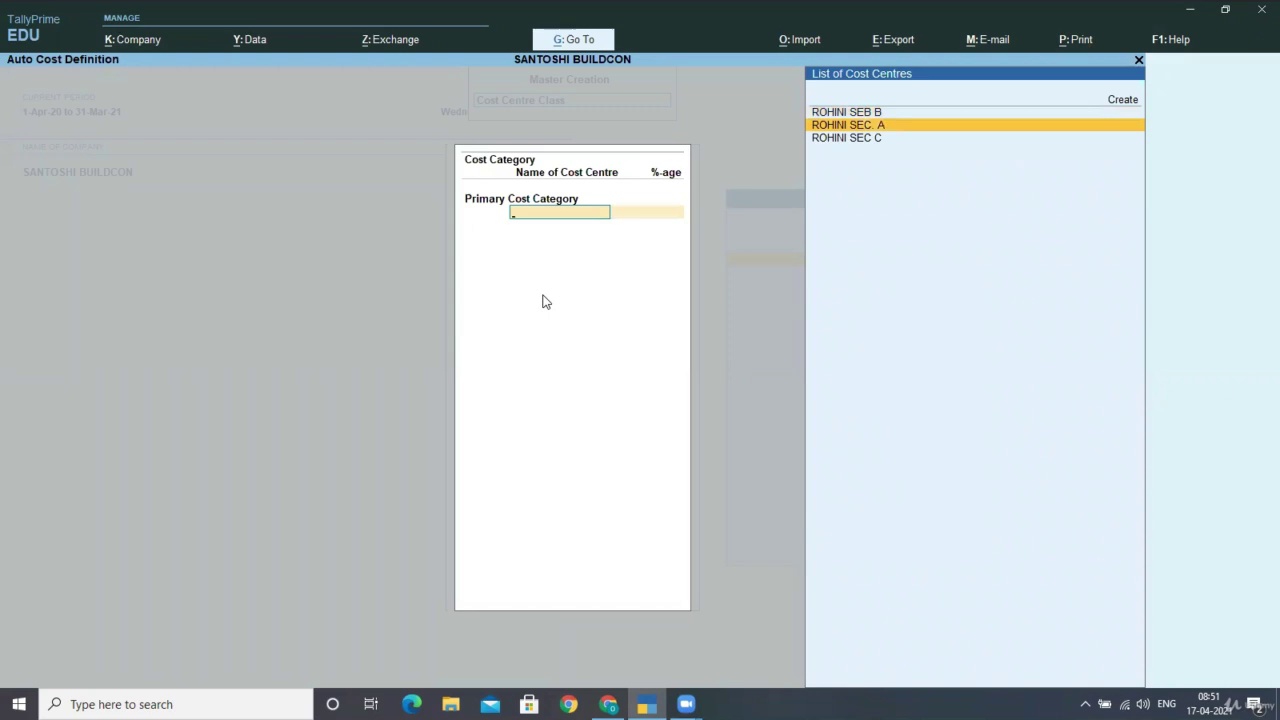
{"action": "key", "text": "Return"}
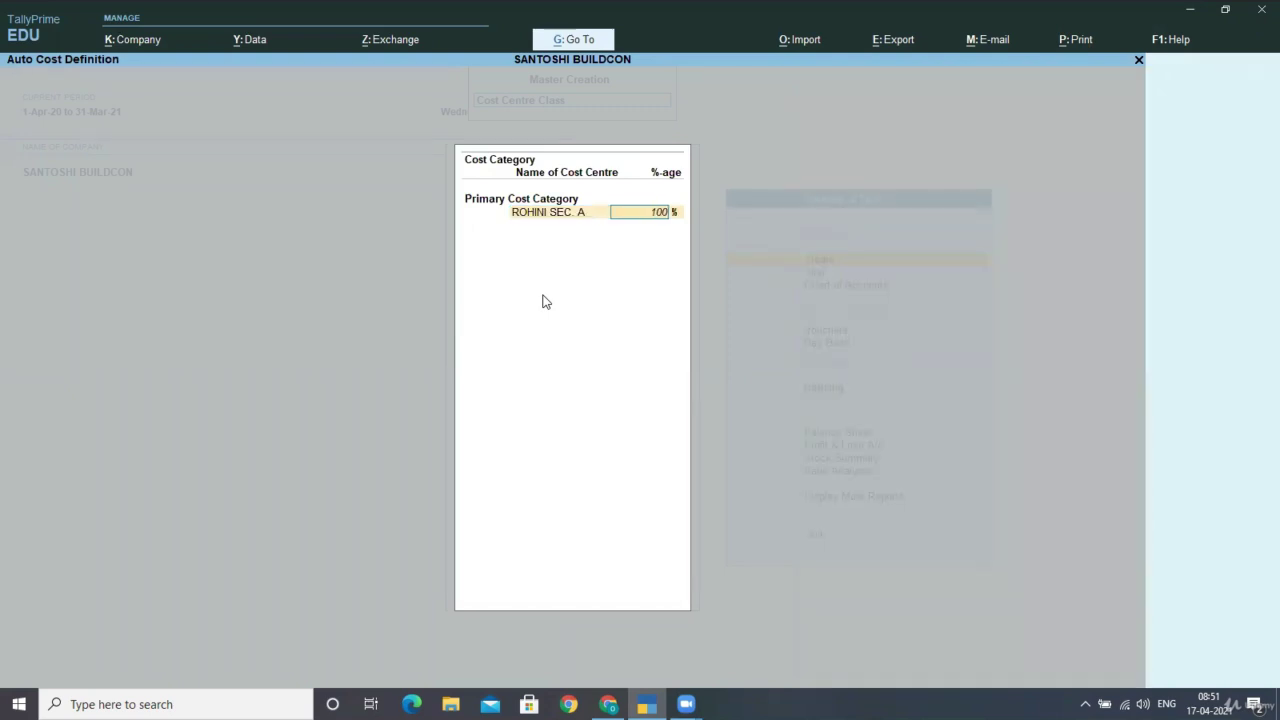
{"action": "type", "text": "40"}
{"action": "key", "text": "Return"}
{"action": "key", "text": "Return"}
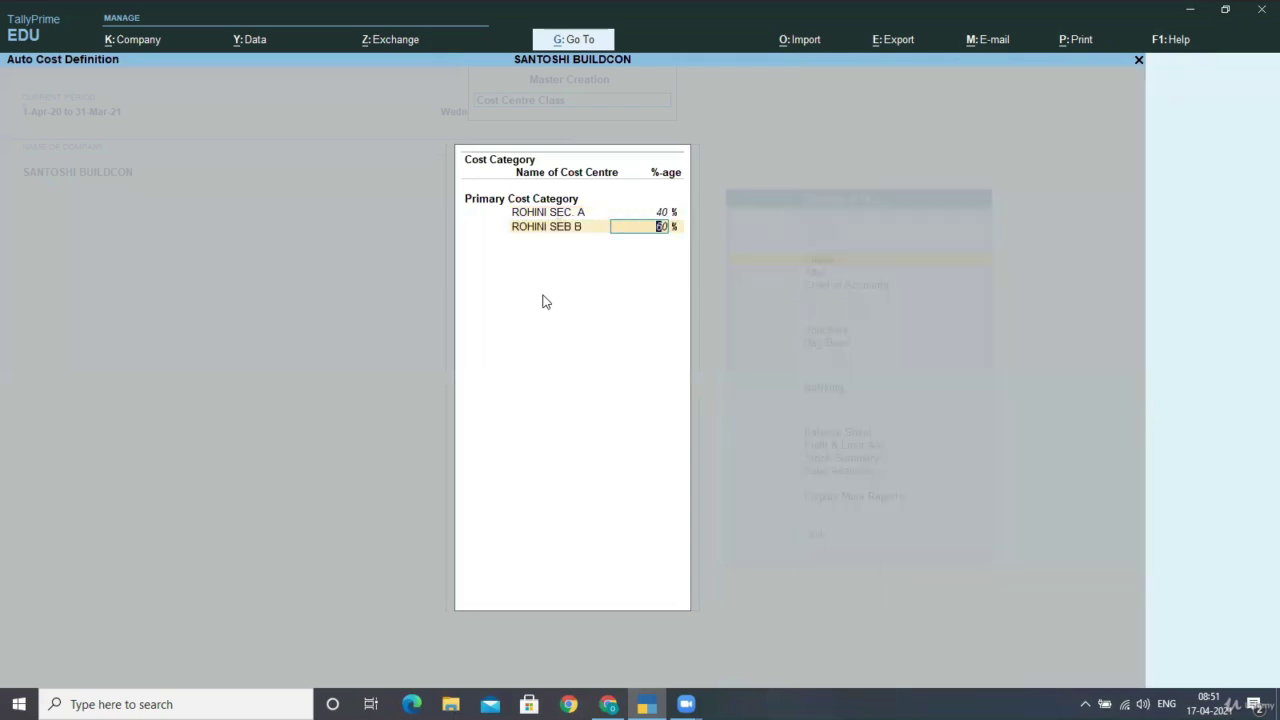
{"action": "type", "text": "40"}
{"action": "key", "text": "Return"}
{"action": "key", "text": "Return"}
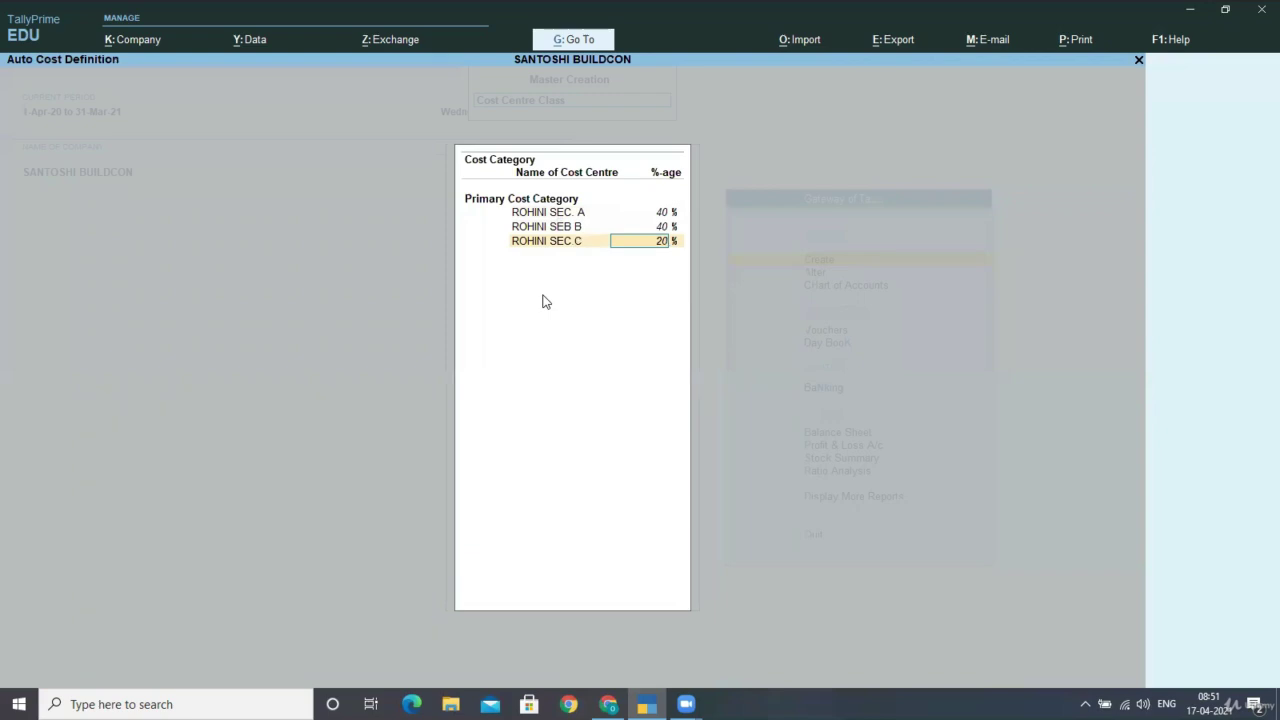
{"action": "key", "text": "Return"}
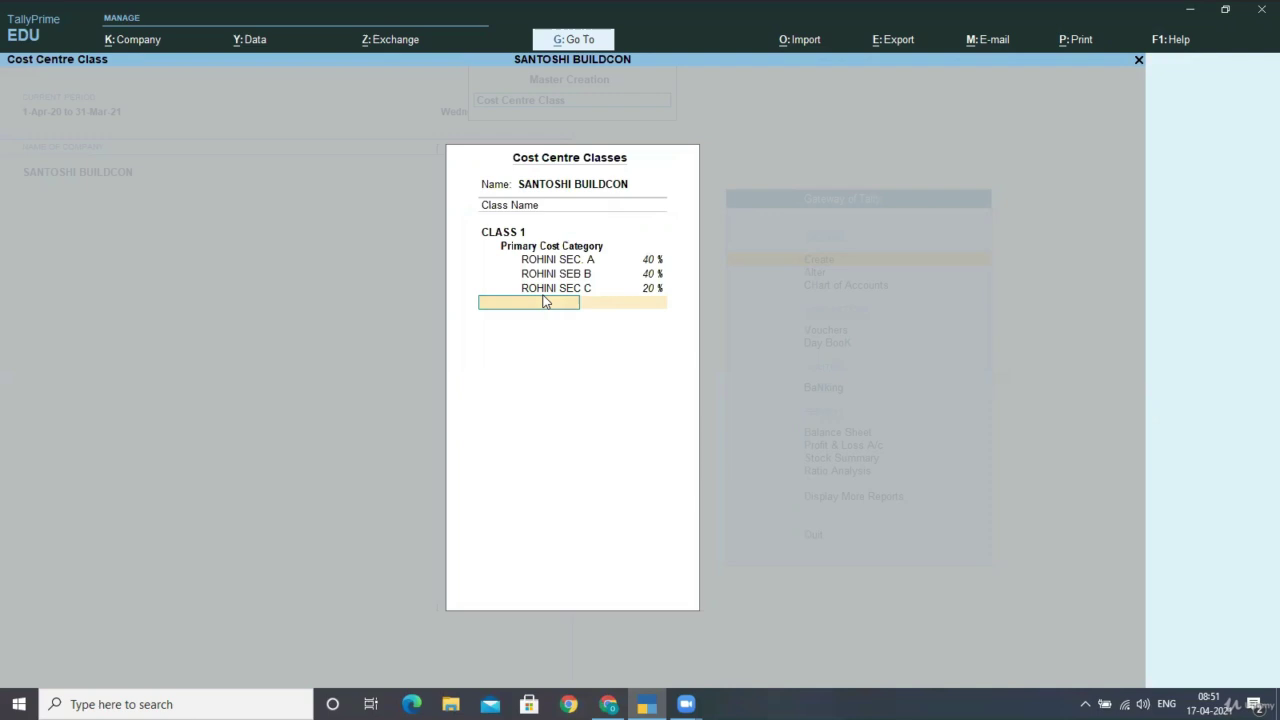
Add a second cost centre class named CLASS 2 and allocate 35% to ROHINI SEC. A.
{"action": "type", "text": "CLASS 2"}
{"action": "key", "text": "Return"}
{"action": "key", "text": "Down"}
{"action": "key", "text": "Return"}
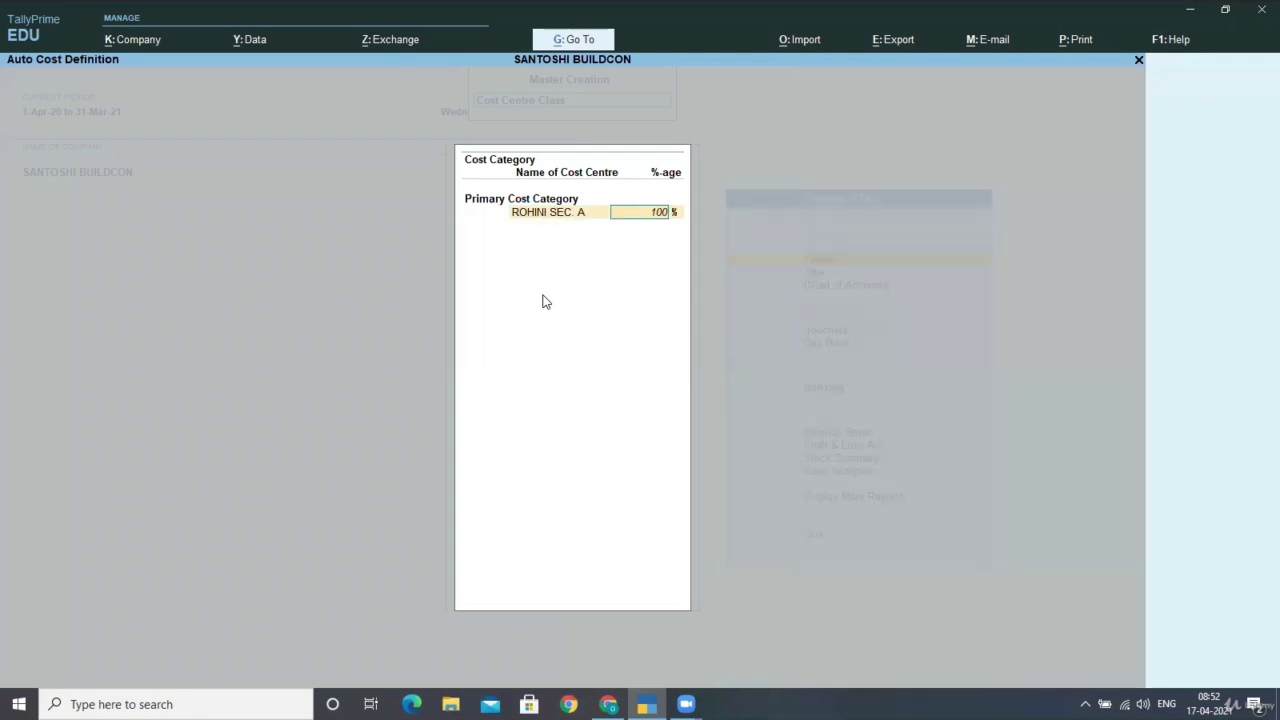
{"action": "type", "text": "35"}
{"action": "key", "text": "Return"}
Complete CLASS 2 with ROHINI SEB B at 35% and ROHINI SEC C at 30%, and save the cost centre classes.
{"action": "key", "text": "Down"}
{"action": "key", "text": "Up"}
{"action": "key", "text": "Return"}
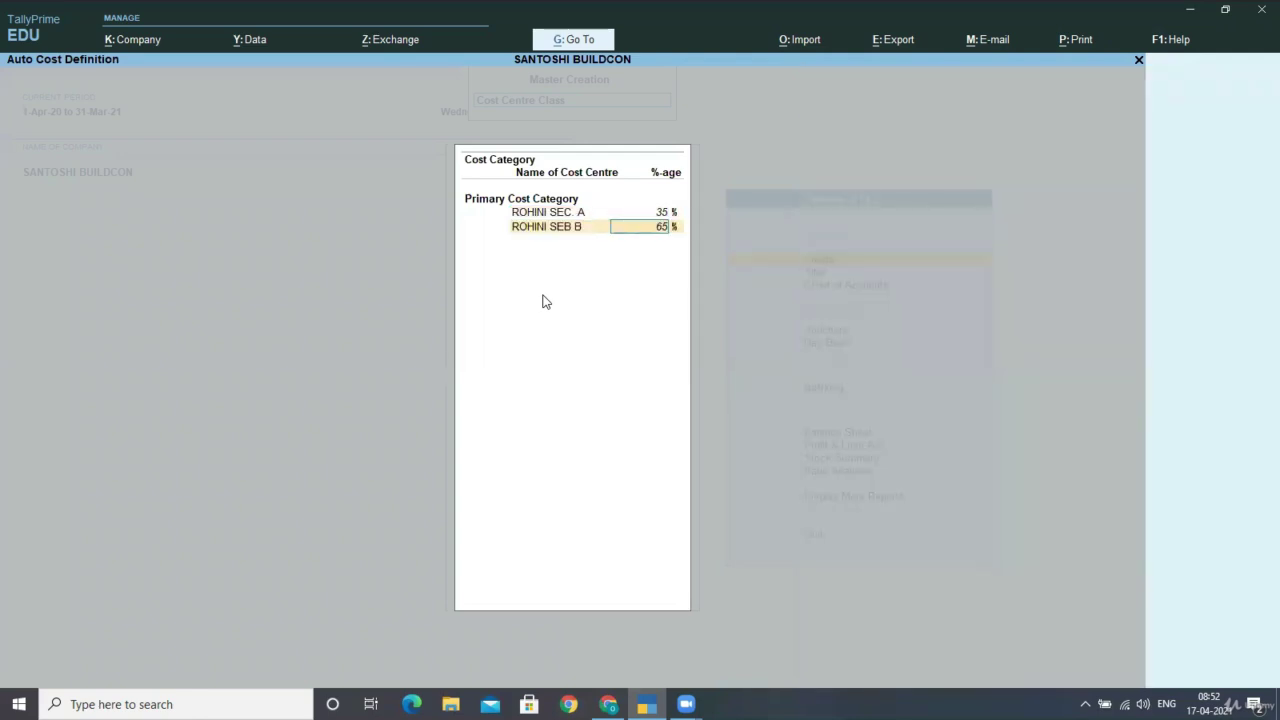
{"action": "type", "text": "35"}
{"action": "key", "text": "Return"}
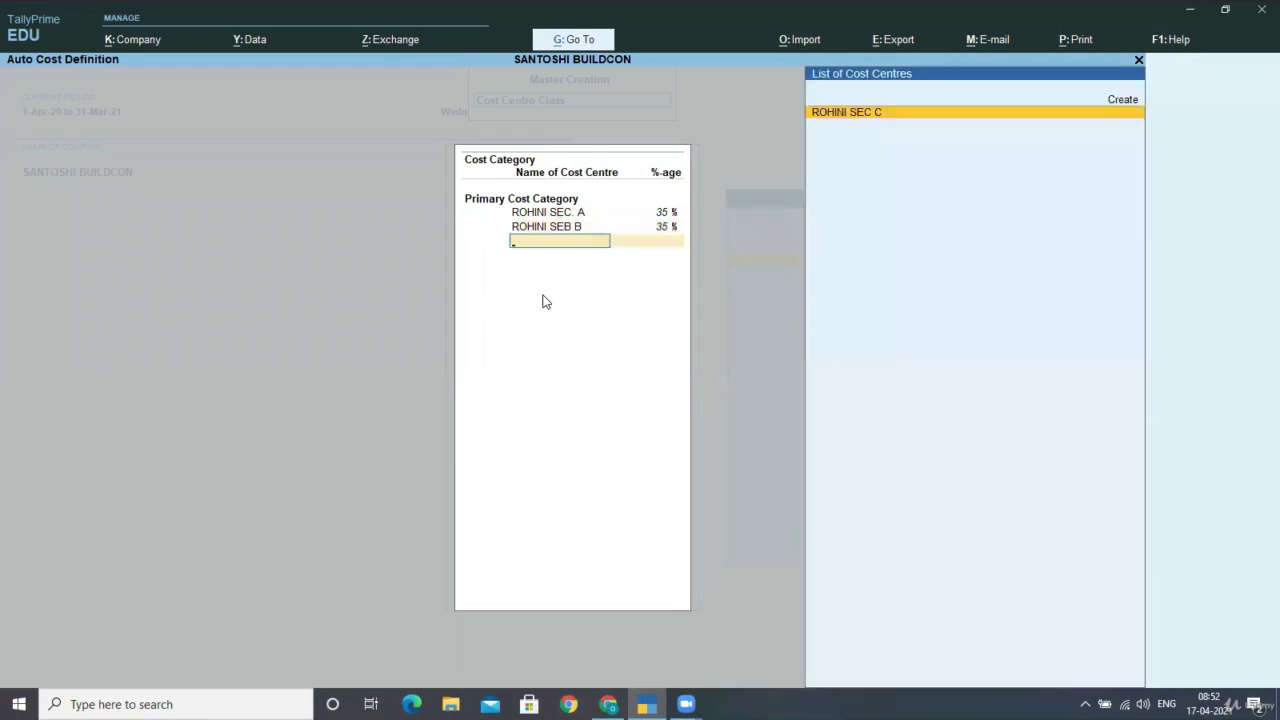
{"action": "key", "text": "Return"}
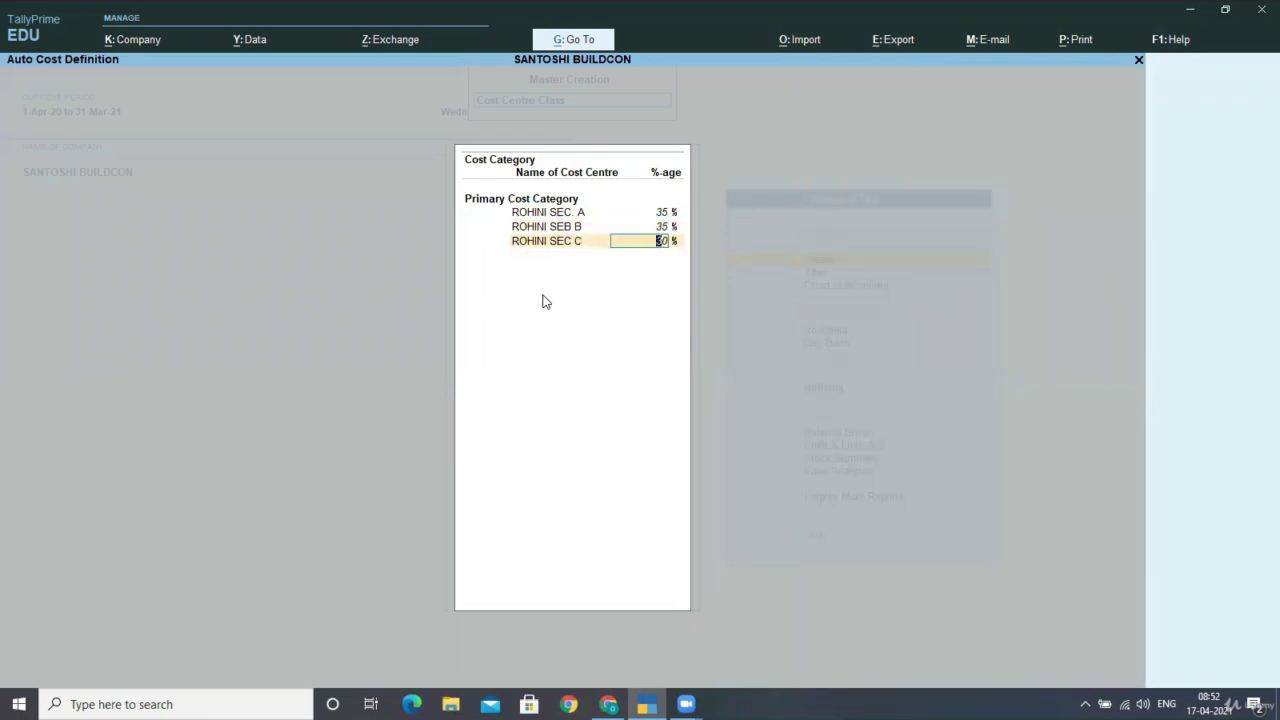
{"action": "key", "text": "Return"}
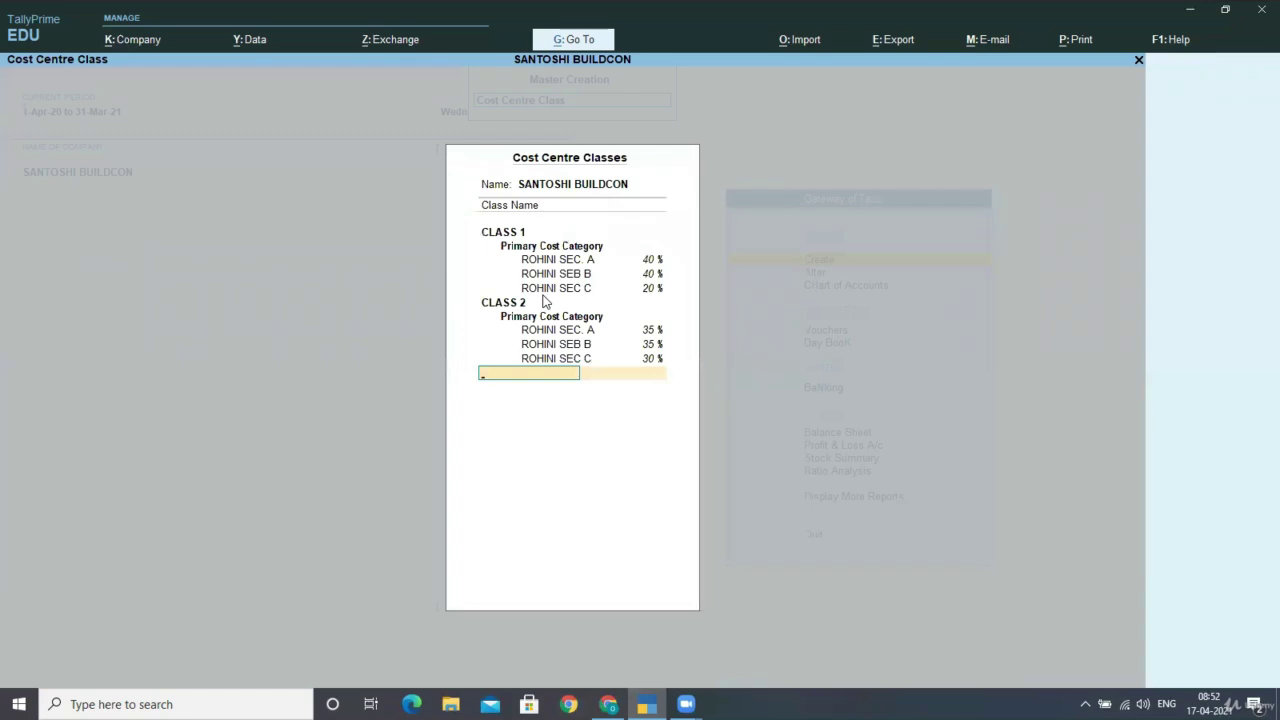
{"action": "key", "text": "Return"}
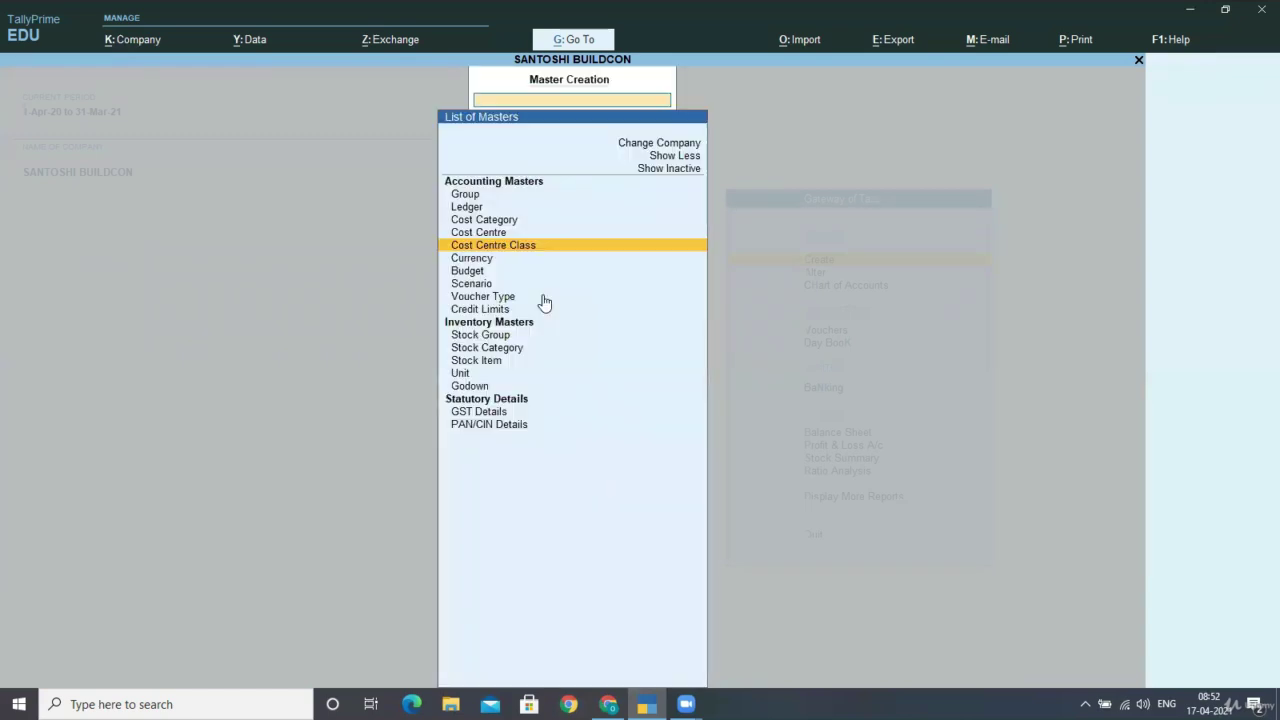
{"action": "key", "text": "Escape"}
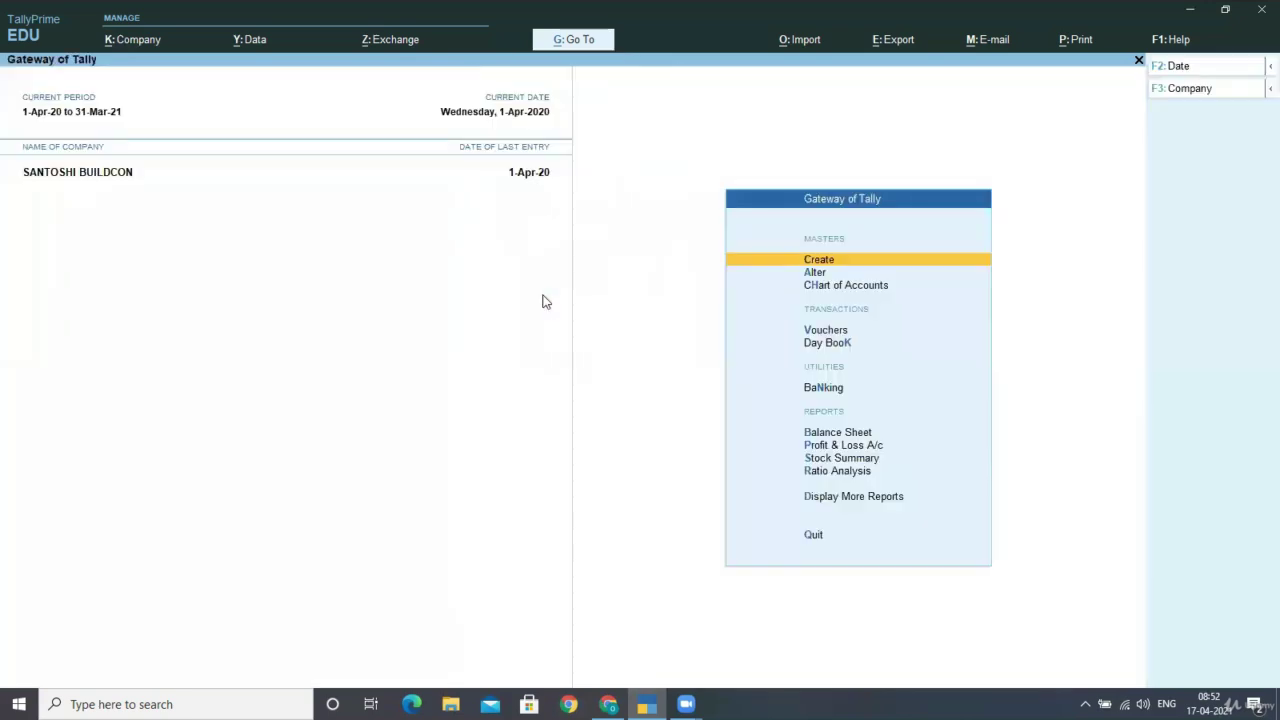
Start a purchase voucher crediting CEMENT TRADERS, leaving the supplier invoice and receipt details blank.
{"action": "key", "text": "Down"}
{"action": "key", "text": "Down"}
{"action": "key", "text": "Down"}
{"action": "key", "text": "Down"}
{"action": "key", "text": "Up"}
{"action": "key", "text": "Return"}
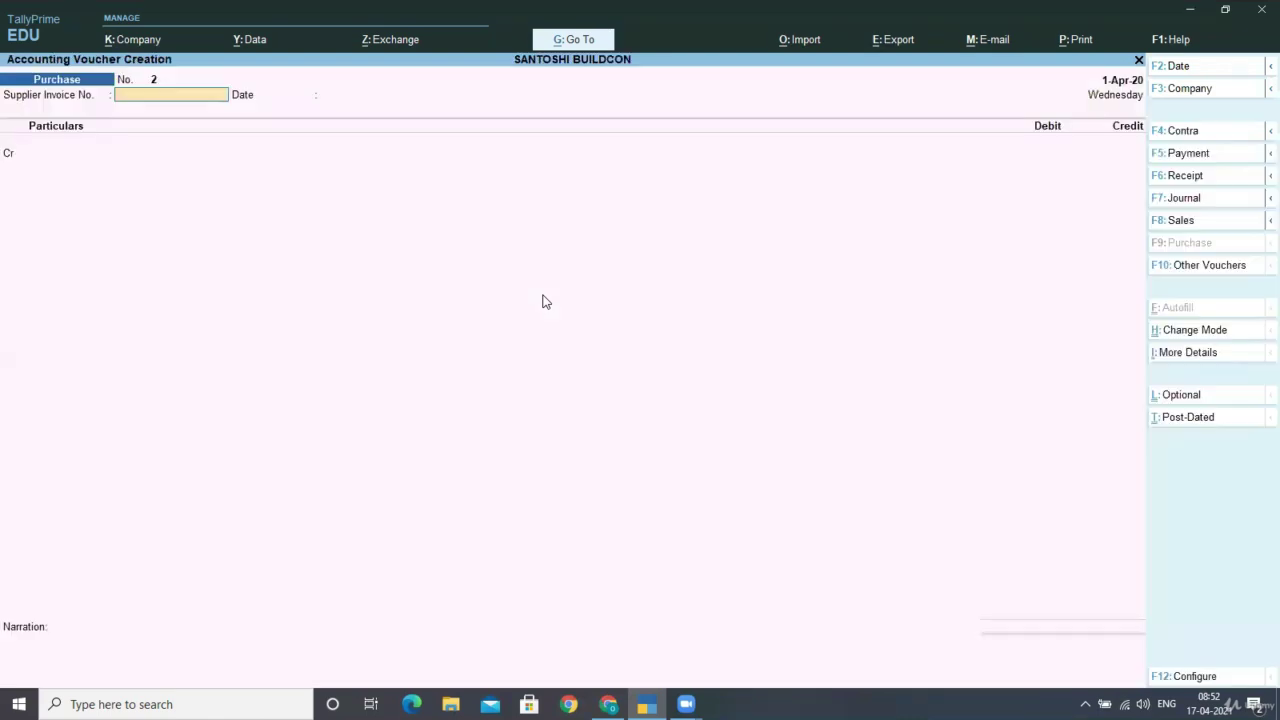
{"action": "key", "text": "Return"}
{"action": "key", "text": "Return"}
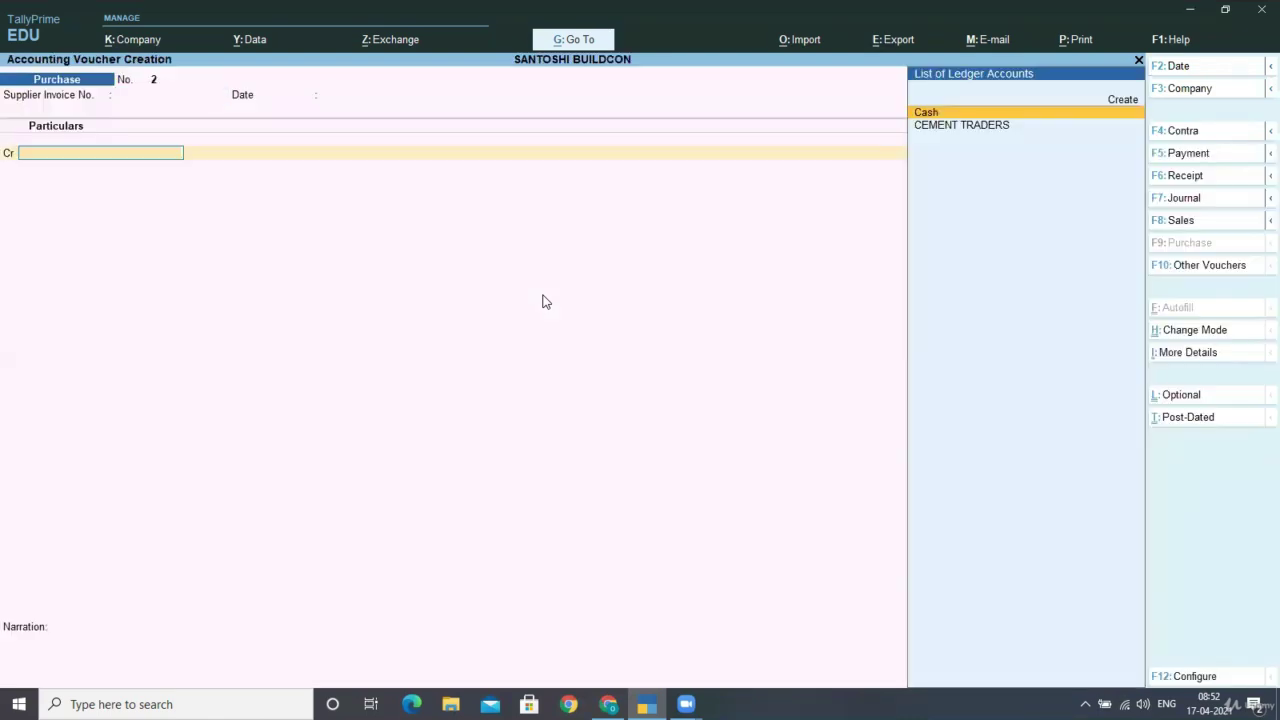
{"action": "key", "text": "Down"}
{"action": "key", "text": "Return"}
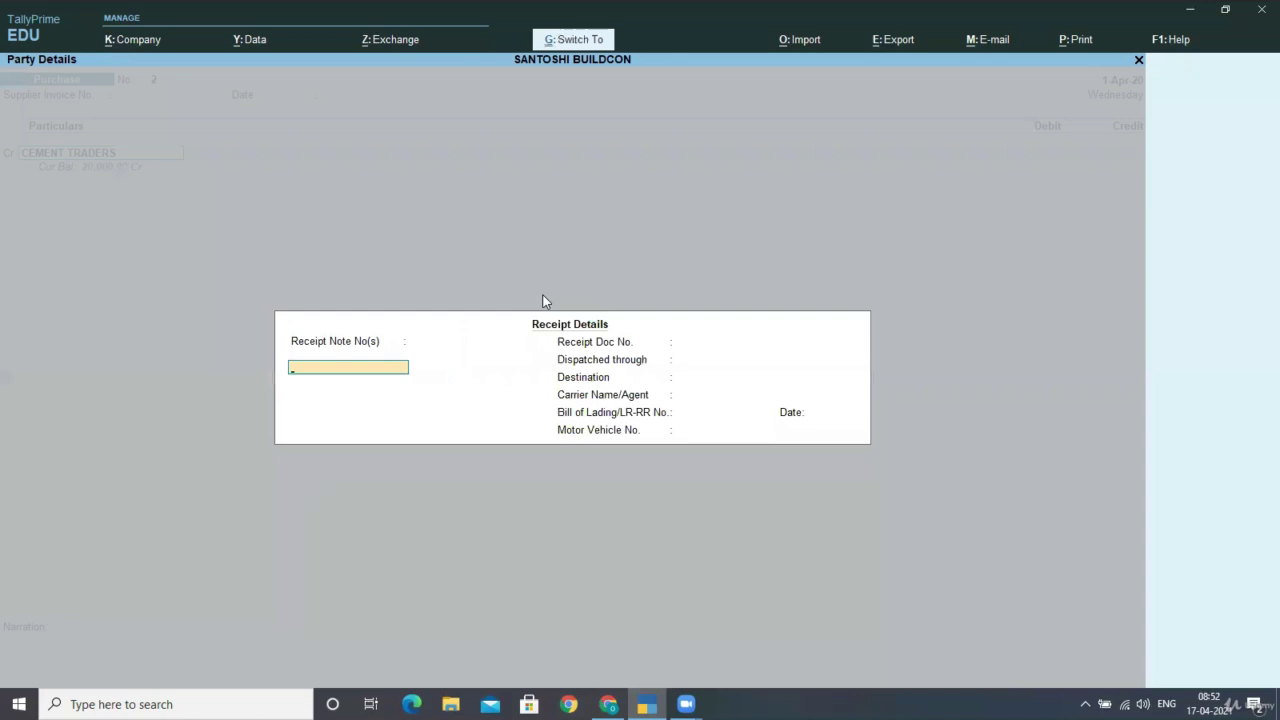
{"action": "key", "text": "BackSpace"}
{"action": "key", "text": "ctrl+a"}
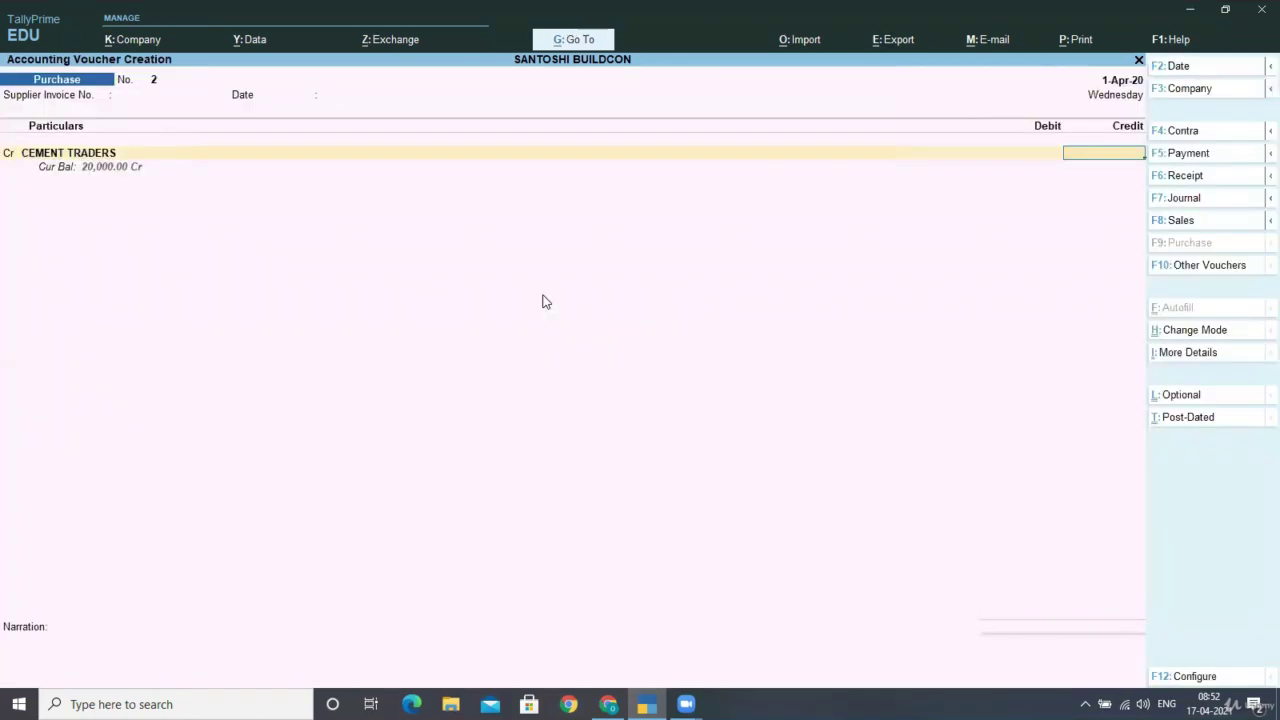
Credit CEMENT TRADERS with 50,000 and assign the full amount to New Ref 2 in the bill-wise details.
{"action": "type", "text": "50,000"}
{"action": "key", "text": "Return"}
{"action": "key", "text": "Return"}
{"action": "key", "text": "Return"}
{"action": "key", "text": "Return"}
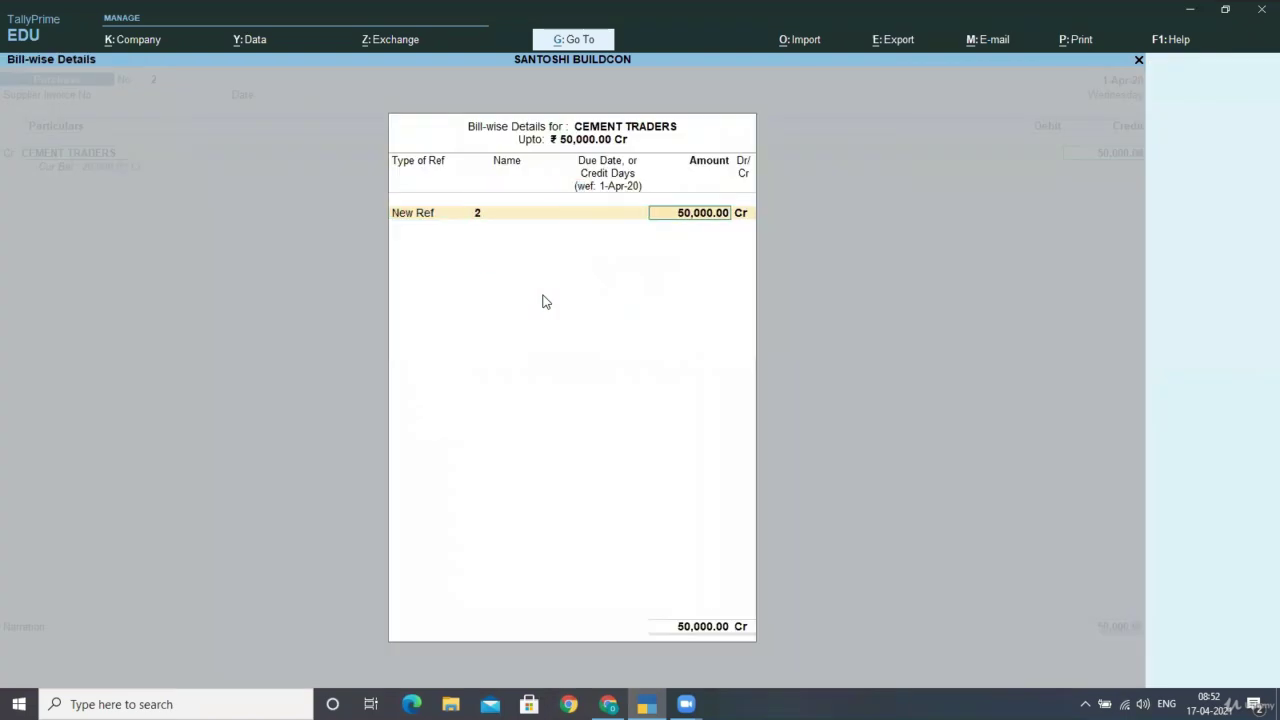
{"action": "key", "text": "Return"}
{"action": "key", "text": "Return"}
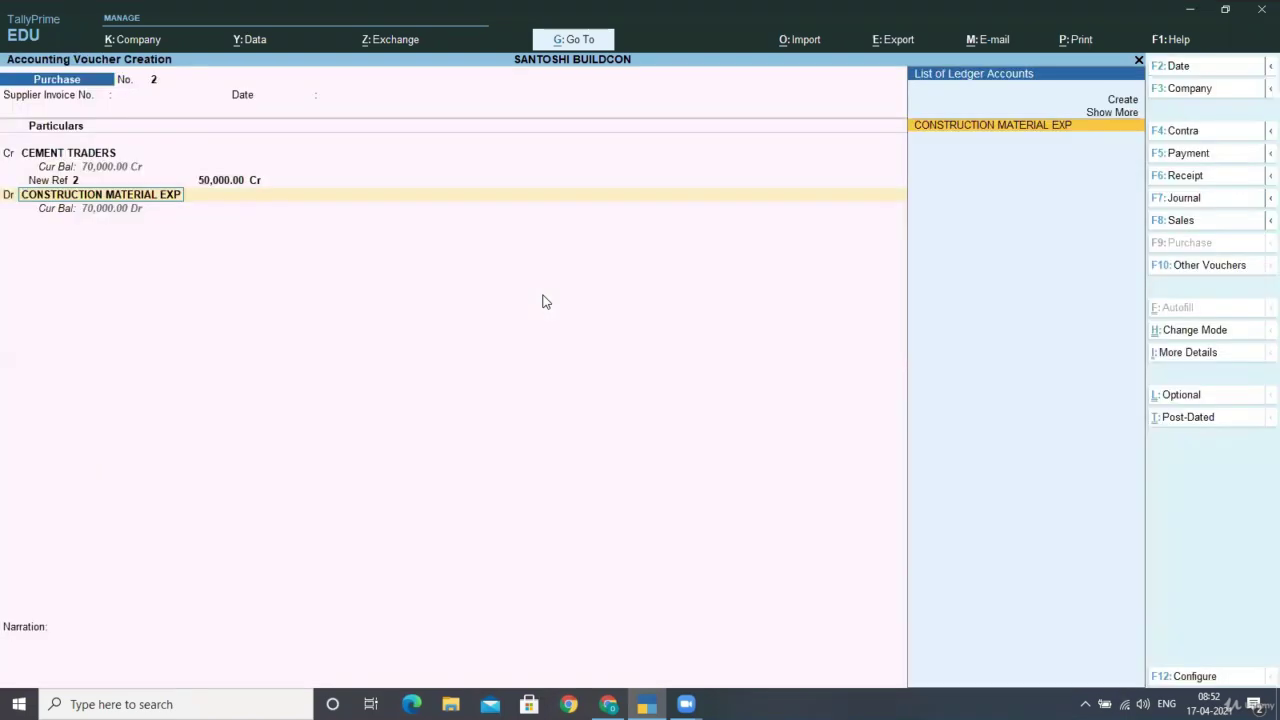
Debit CONSTRUCTION MATERIAL EXP with 50,000, allocated to ROHINI SEC. A, and return to the voucher entry.
{"action": "key", "text": "Return"}
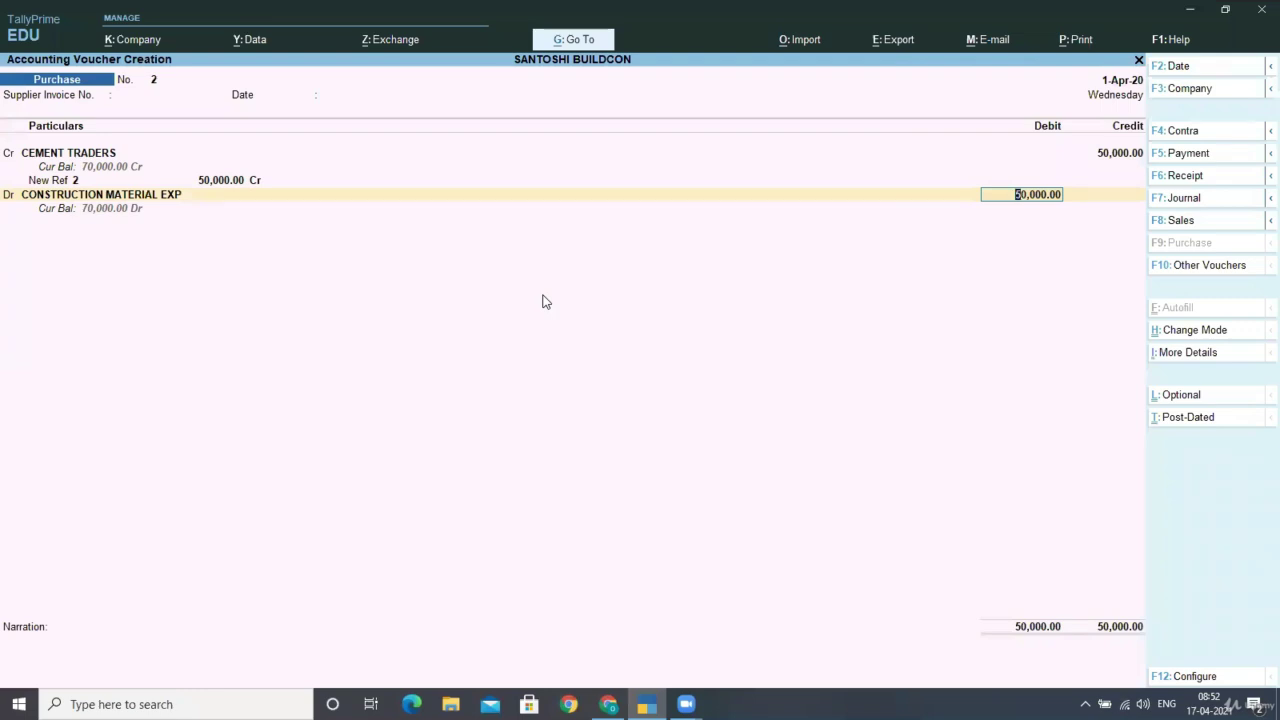
{"action": "key", "text": "Return"}
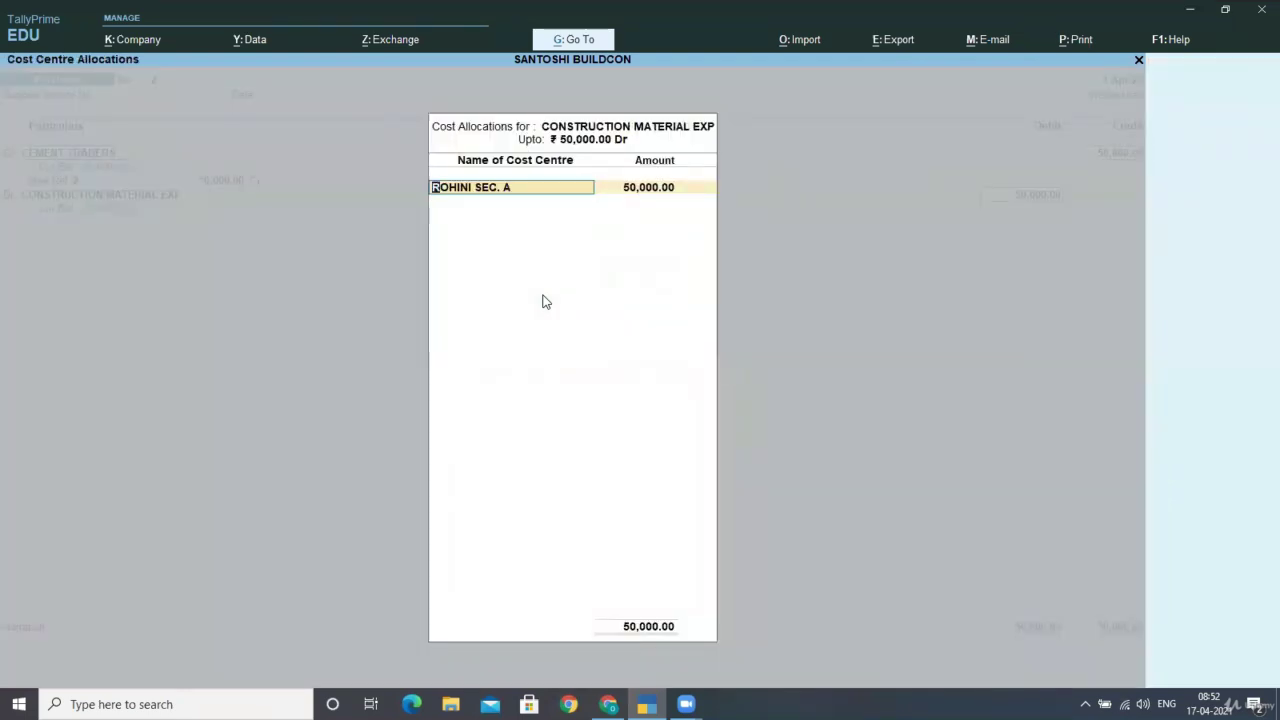
{"action": "key", "text": "BackSpace"}
{"action": "key", "text": "Escape"}
{"action": "key", "text": "Return"}
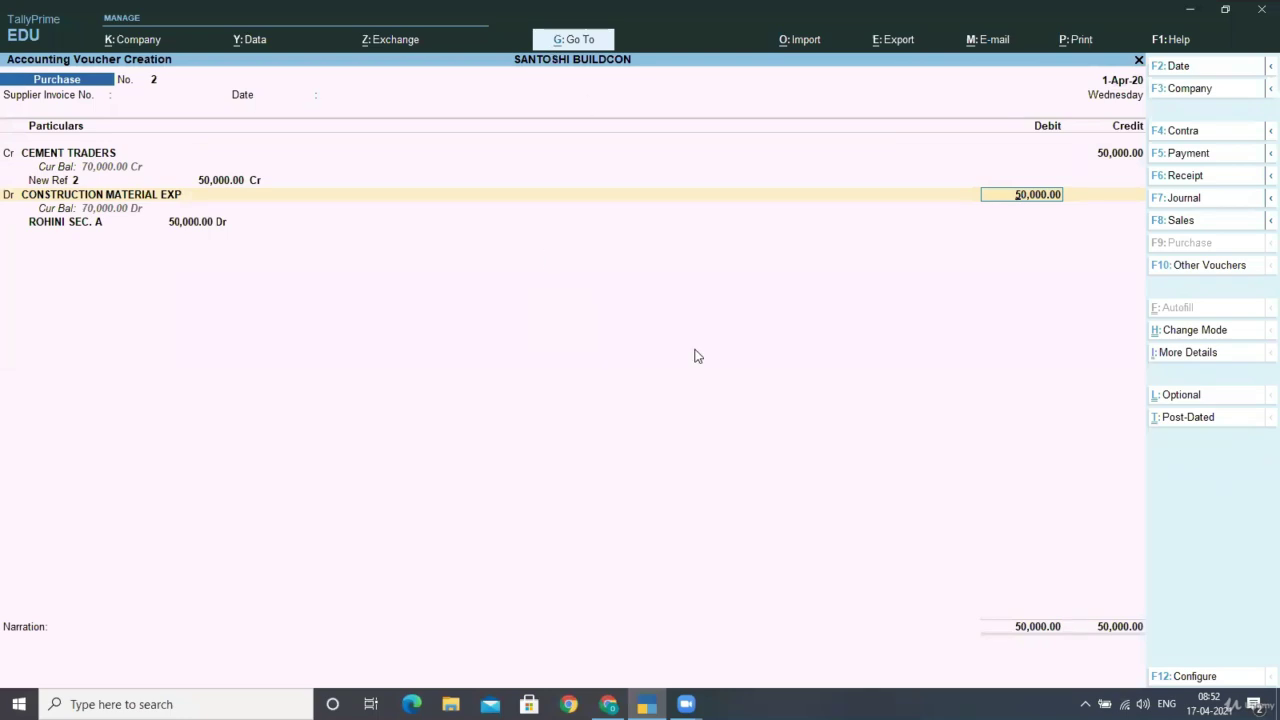
Set Select Cost Centre/Class to Yes in the voucher configuration and save it.
{"action": "key", "text": "F12"}
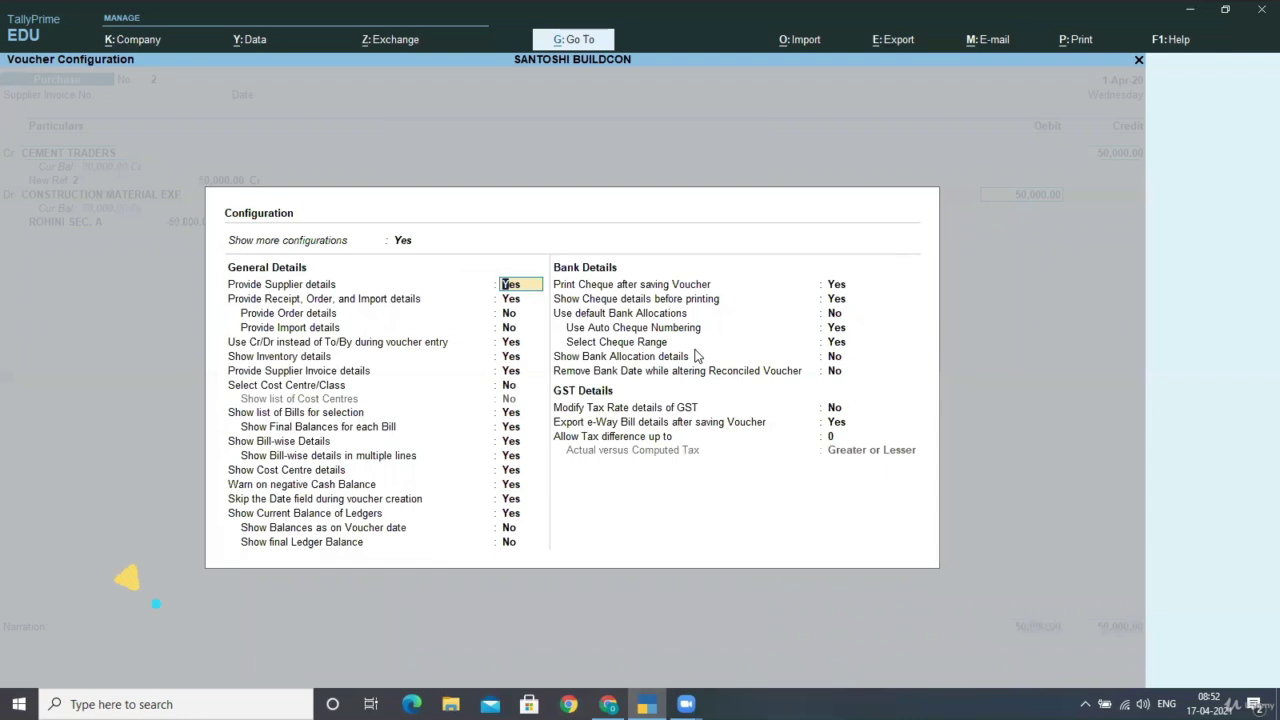
{"action": "key", "text": "Down"}
{"action": "key", "text": "Down"}
{"action": "key", "text": "Down"}
{"action": "key", "text": "Down"}
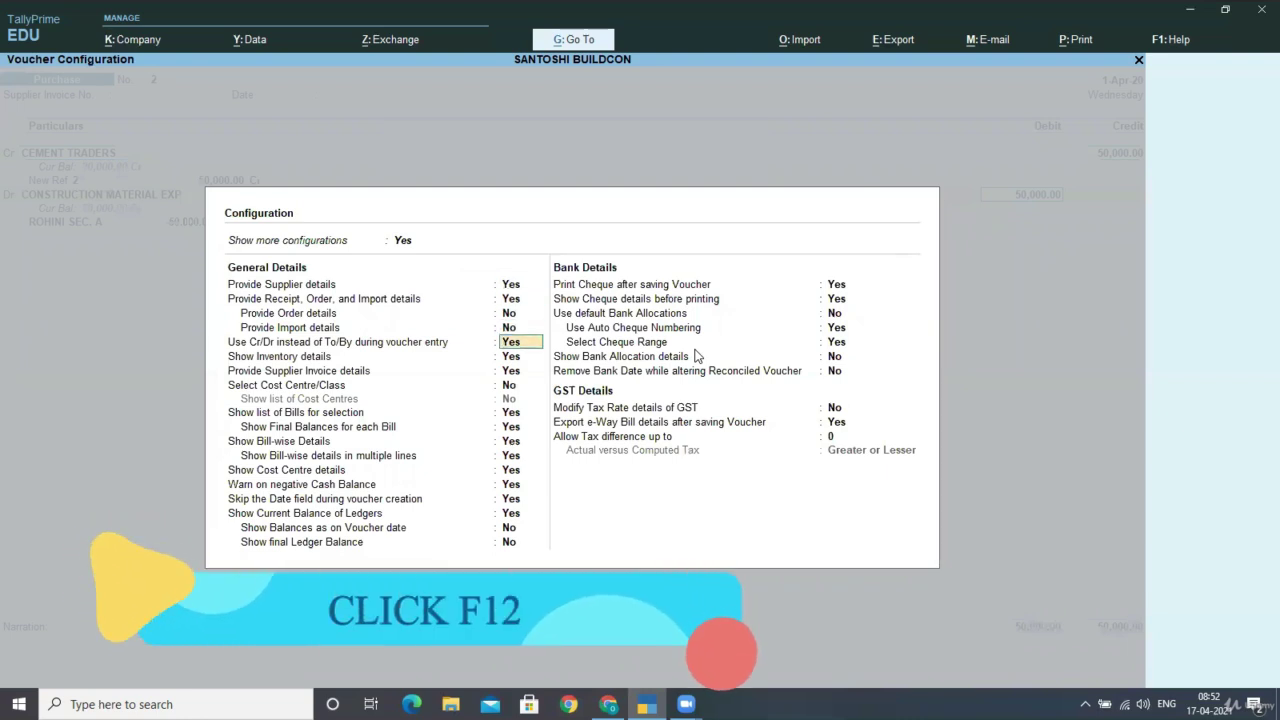
{"action": "key", "text": "Down"}
{"action": "key", "text": "Down"}
{"action": "key", "text": "Down"}
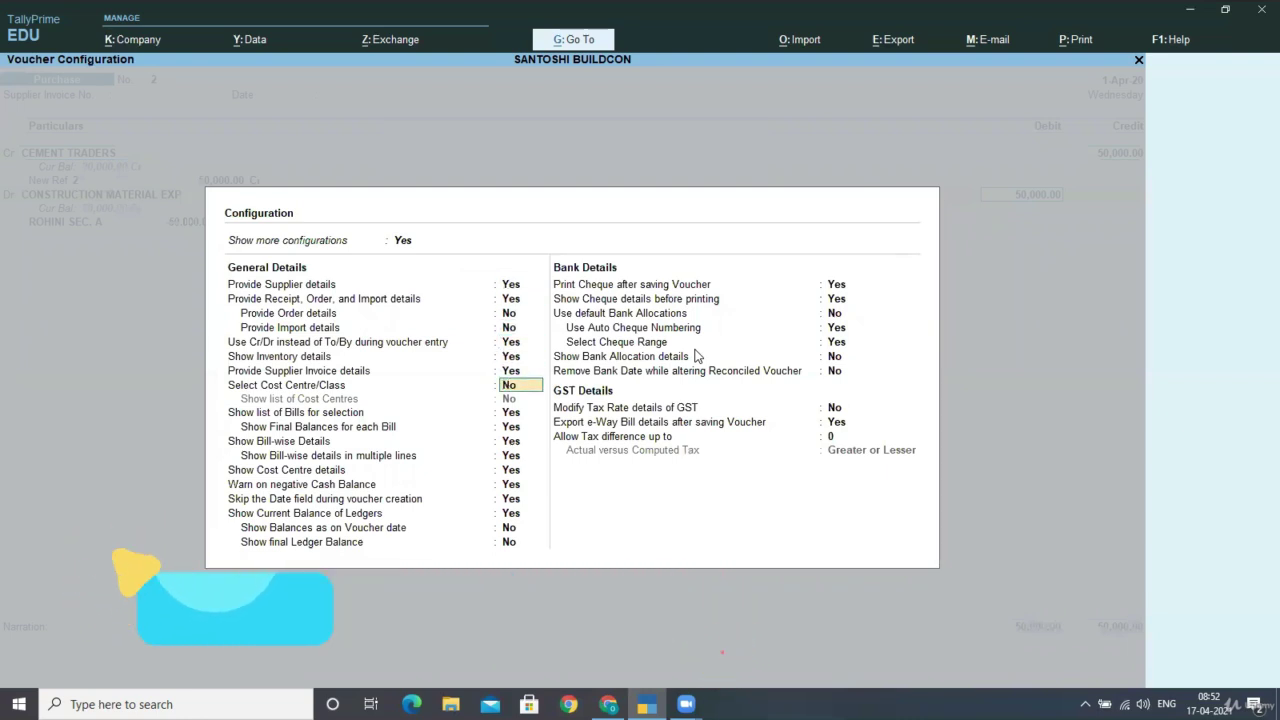
{"action": "type", "text": "Yes"}
{"action": "key", "text": "Return"}
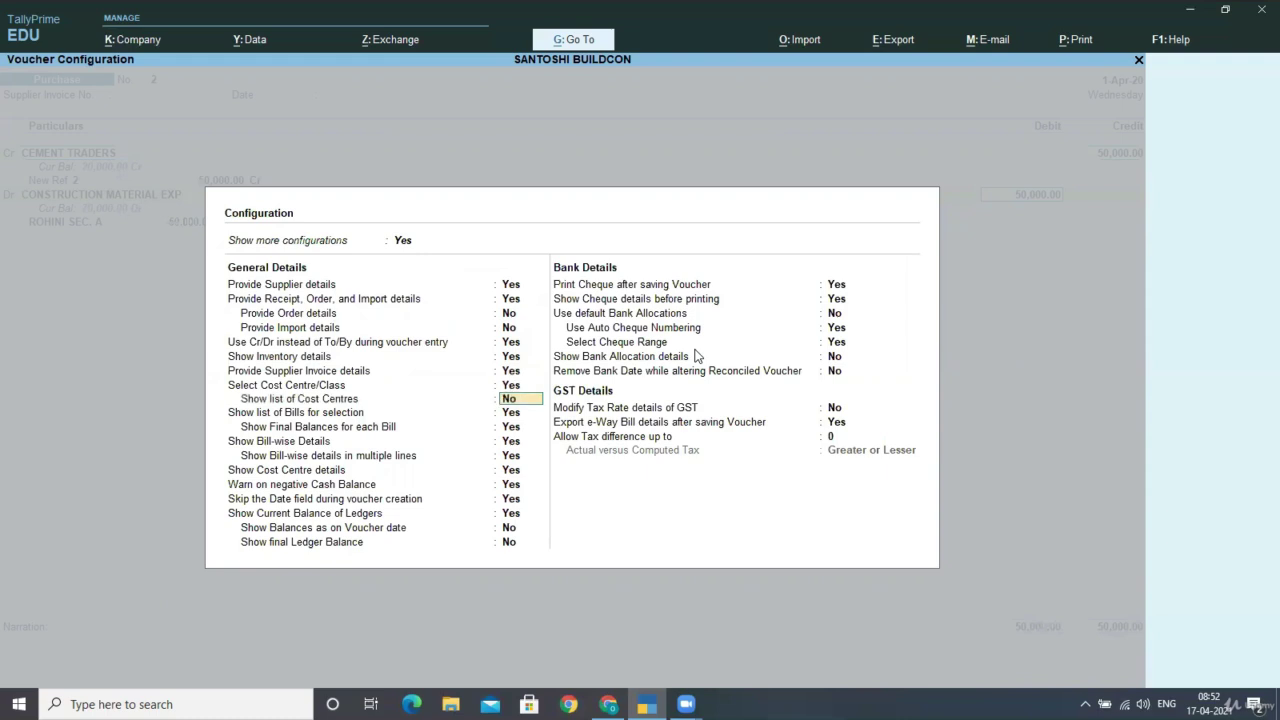
{"action": "key", "text": "ctrl+a"}
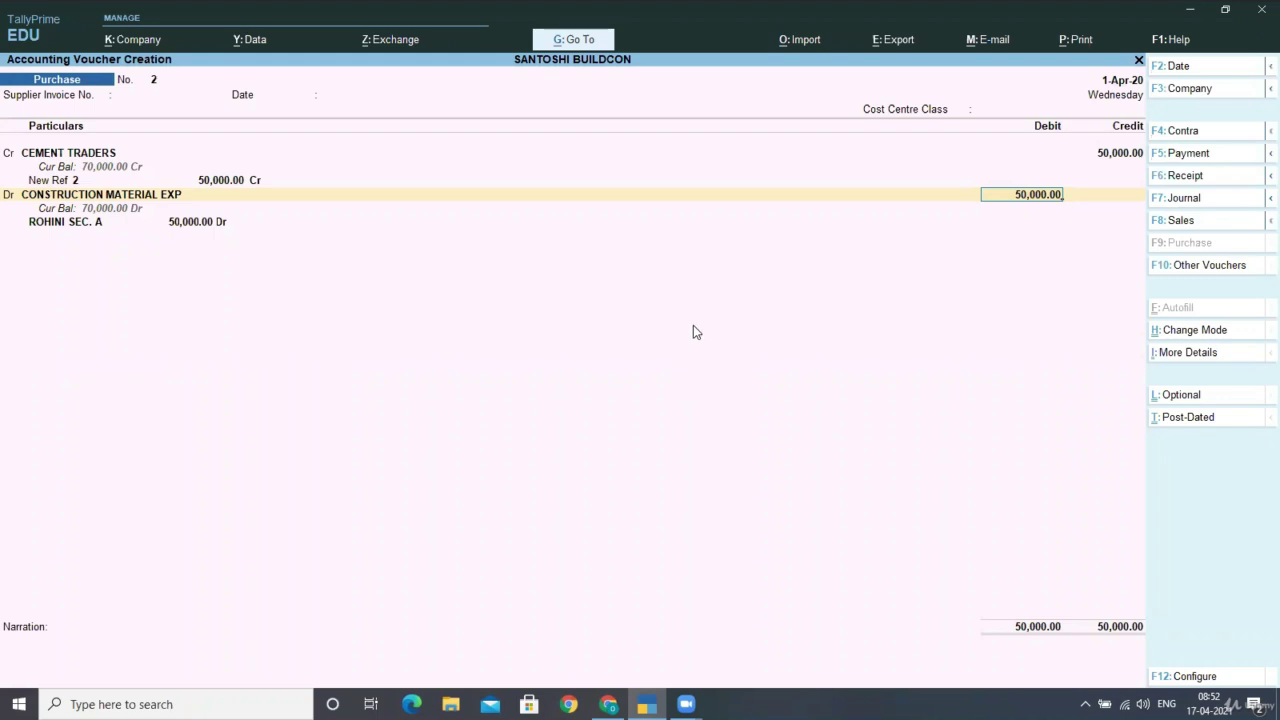
Go back through the voucher entries to the Cost Centre Class field and set it to CLASS 1.
{"action": "key", "text": "BackSpace"}
{"action": "key", "text": "BackSpace"}
{"action": "key", "text": "BackSpace"}
{"action": "key", "text": "BackSpace"}
{"action": "key", "text": "BackSpace"}
{"action": "key", "text": "BackSpace"}
{"action": "key", "text": "BackSpace"}
{"action": "key", "text": "BackSpace"}
{"action": "key", "text": "BackSpace"}
{"action": "key", "text": "BackSpace"}
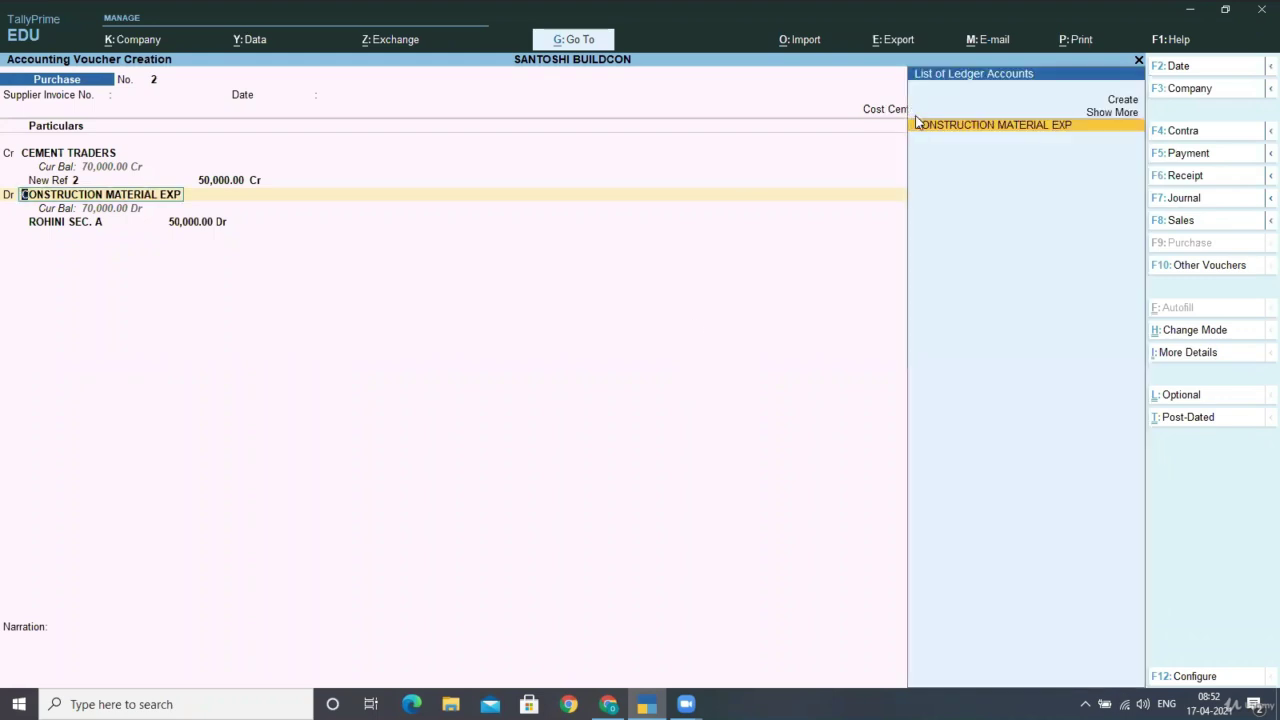
{"action": "key", "text": "BackSpace"}
{"action": "key", "text": "BackSpace"}
{"action": "key", "text": "BackSpace"}
{"action": "key", "text": "BackSpace"}
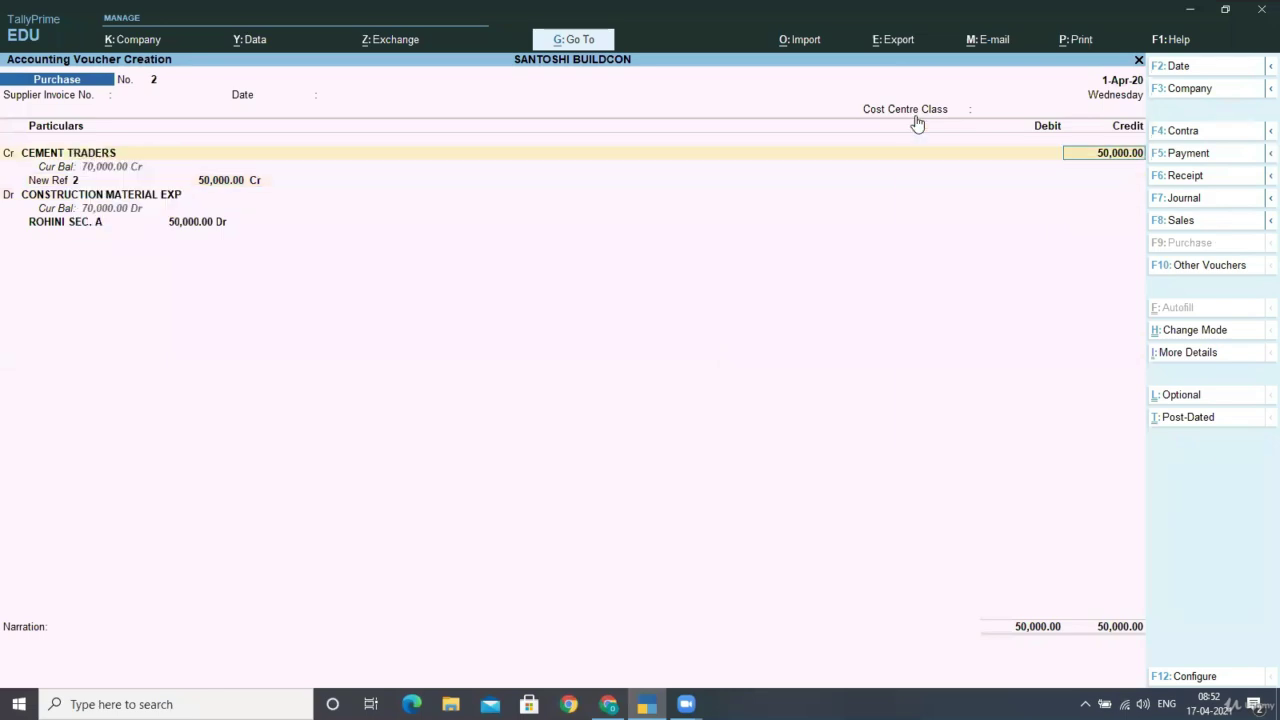
{"action": "key", "text": "BackSpace"}
{"action": "key", "text": "BackSpace"}
{"action": "key", "text": "BackSpace"}
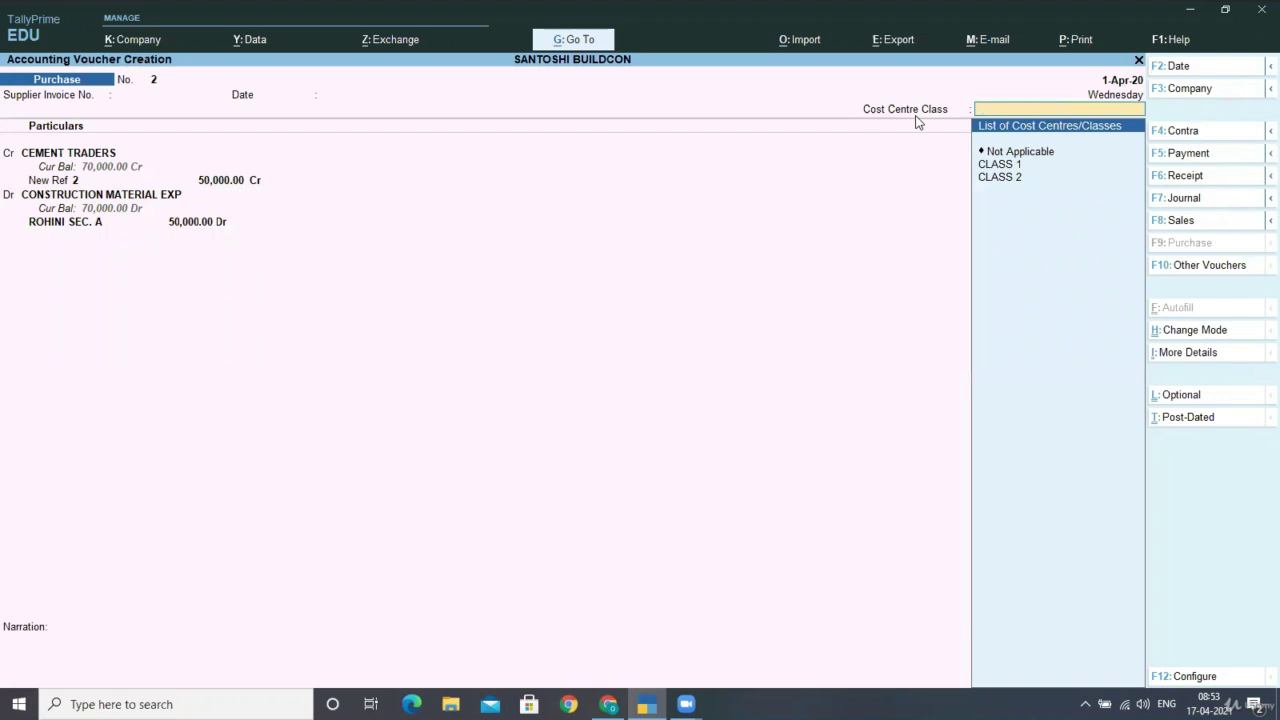
{"action": "key", "text": "Down"}
{"action": "key", "text": "Down"}
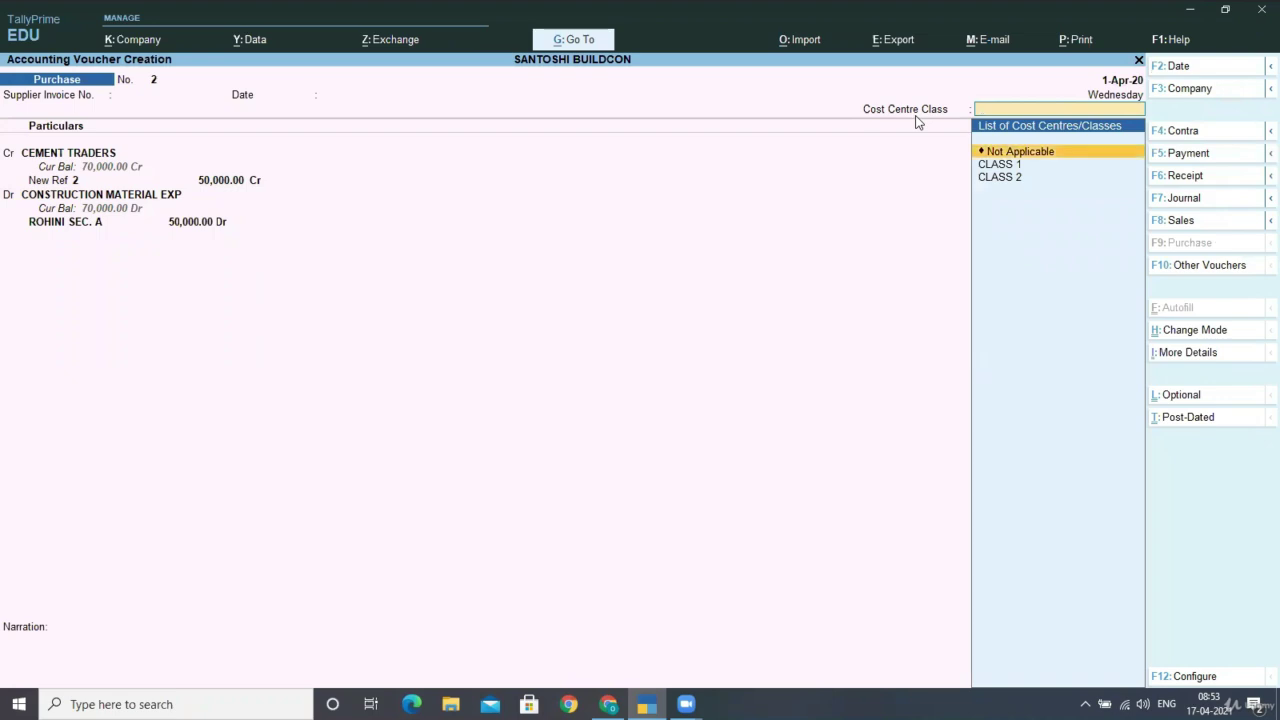
{"action": "key", "text": "Down"}
{"action": "key", "text": "Up"}
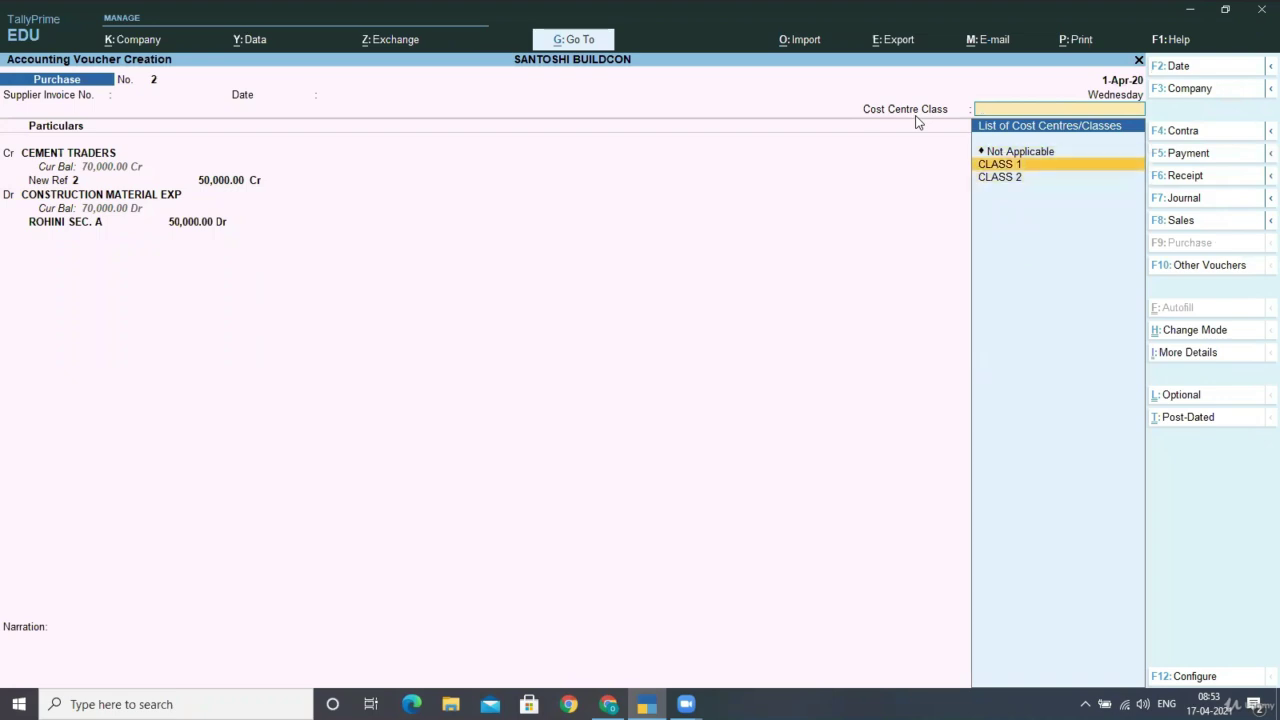
{"action": "key", "text": "Down"}
{"action": "key", "text": "Up"}
{"action": "key", "text": "Down"}
{"action": "key", "text": "Up"}
{"action": "key", "text": "Down"}
{"action": "key", "text": "Up"}
{"action": "key", "text": "Return"}
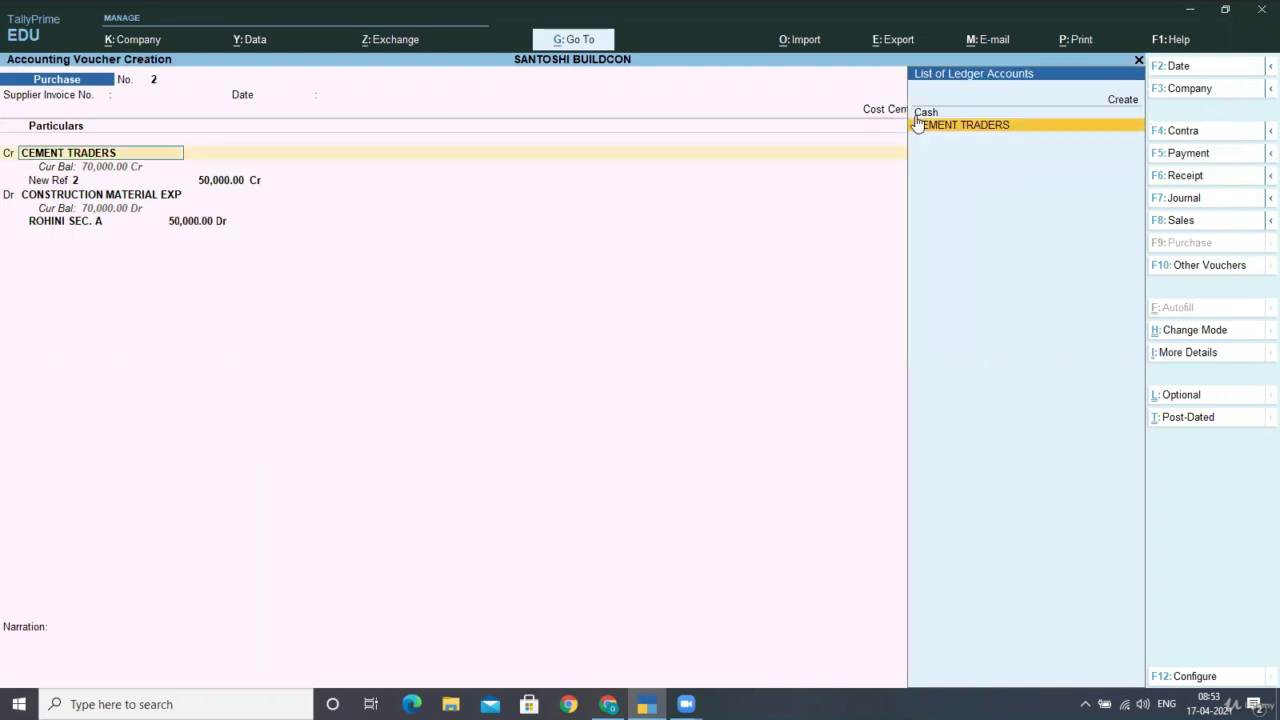
Keep CEMENT TRADERS as the credited party and accept its receipt and party details as they are.
{"action": "key", "text": "Return"}
{"action": "key", "text": "Return"}
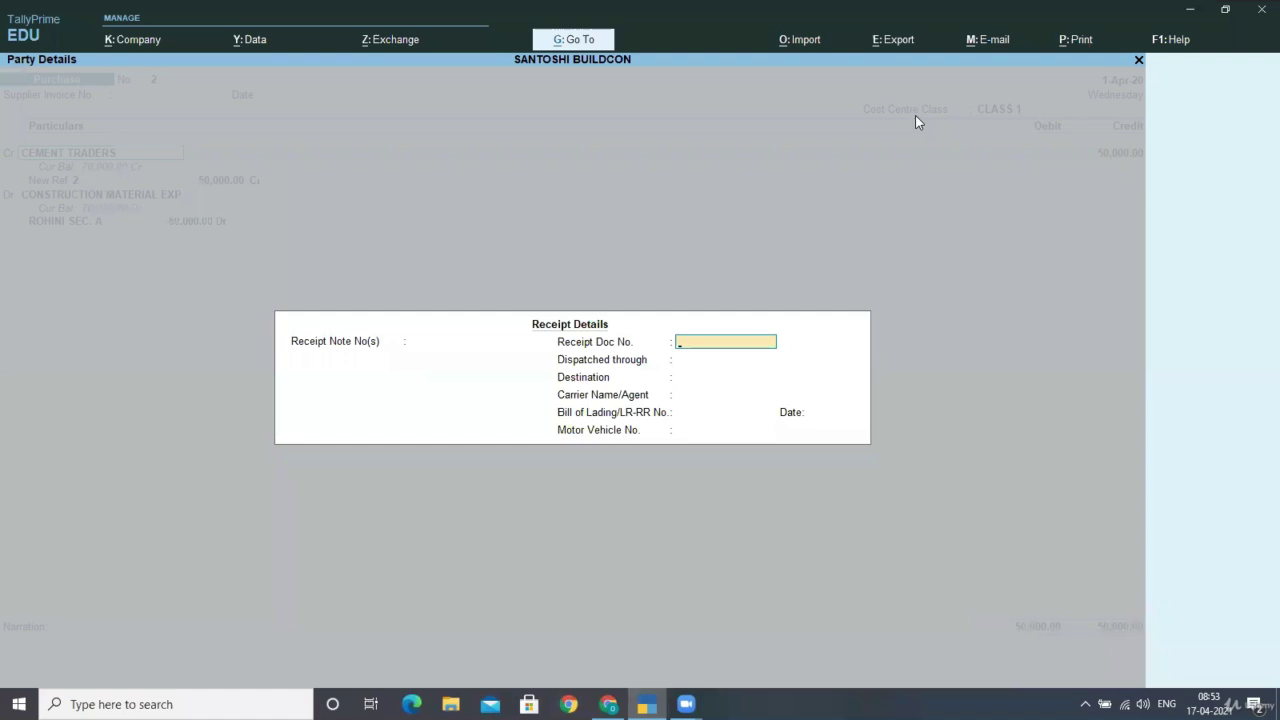
{"action": "key", "text": "ctrl+a"}
{"action": "key", "text": "ctrl+a"}
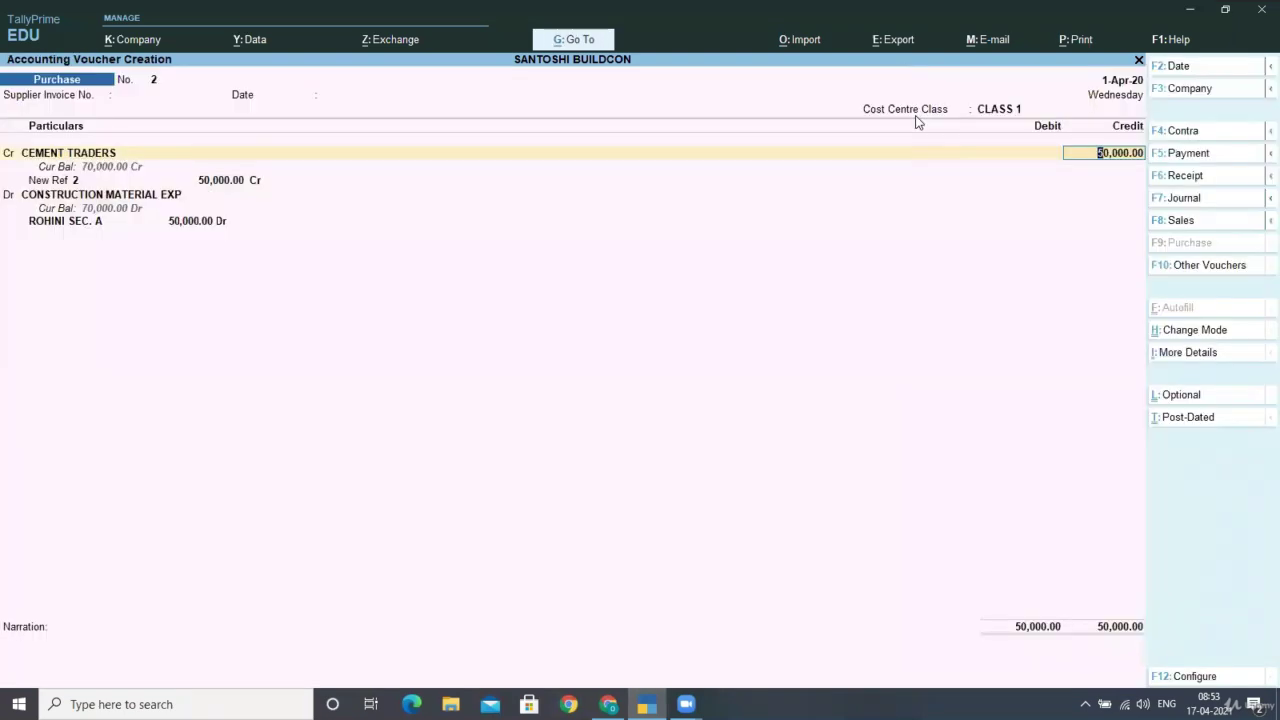
Accept the 50,000 credit, New Ref 2 and the CONSTRUCTION MATERIAL EXP debit, save the purchase voucher, and return to the Gateway of Tally.
{"action": "key", "text": "Return"}
{"action": "key", "text": "Return"}
{"action": "key", "text": "Return"}
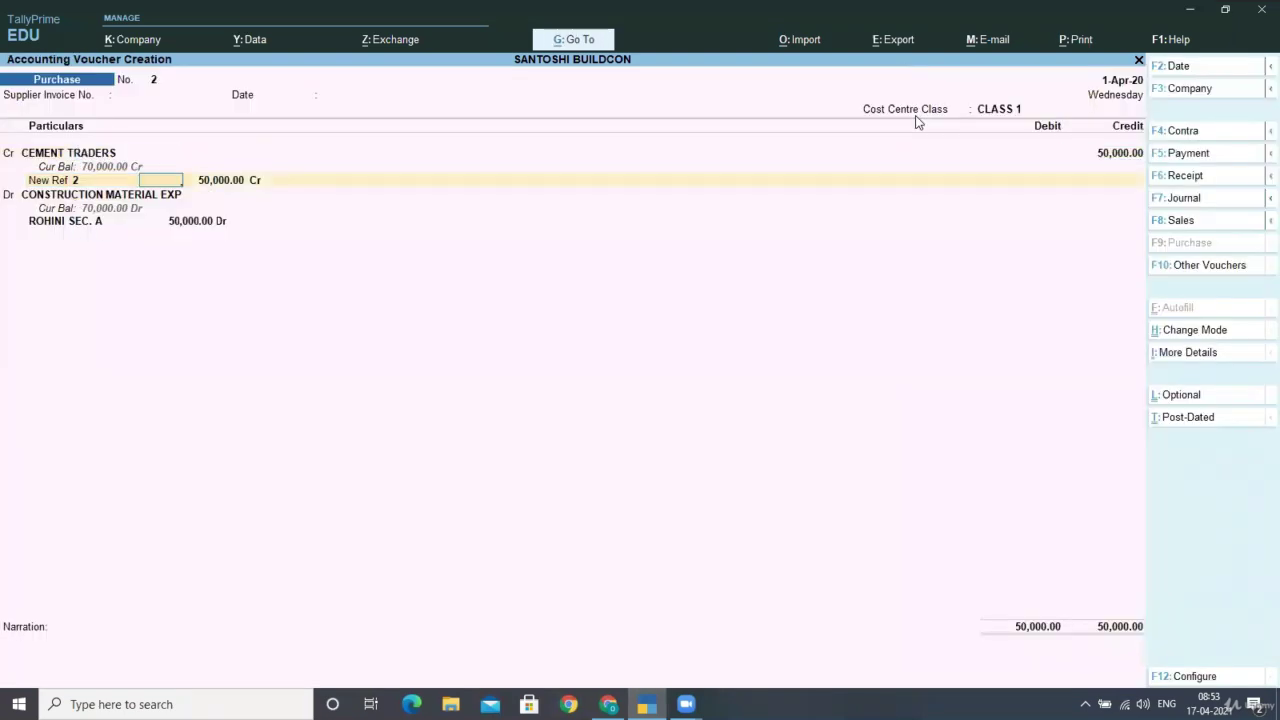
{"action": "key", "text": "Return"}
{"action": "key", "text": "Return"}
{"action": "key", "text": "Return"}
{"action": "key", "text": "Return"}
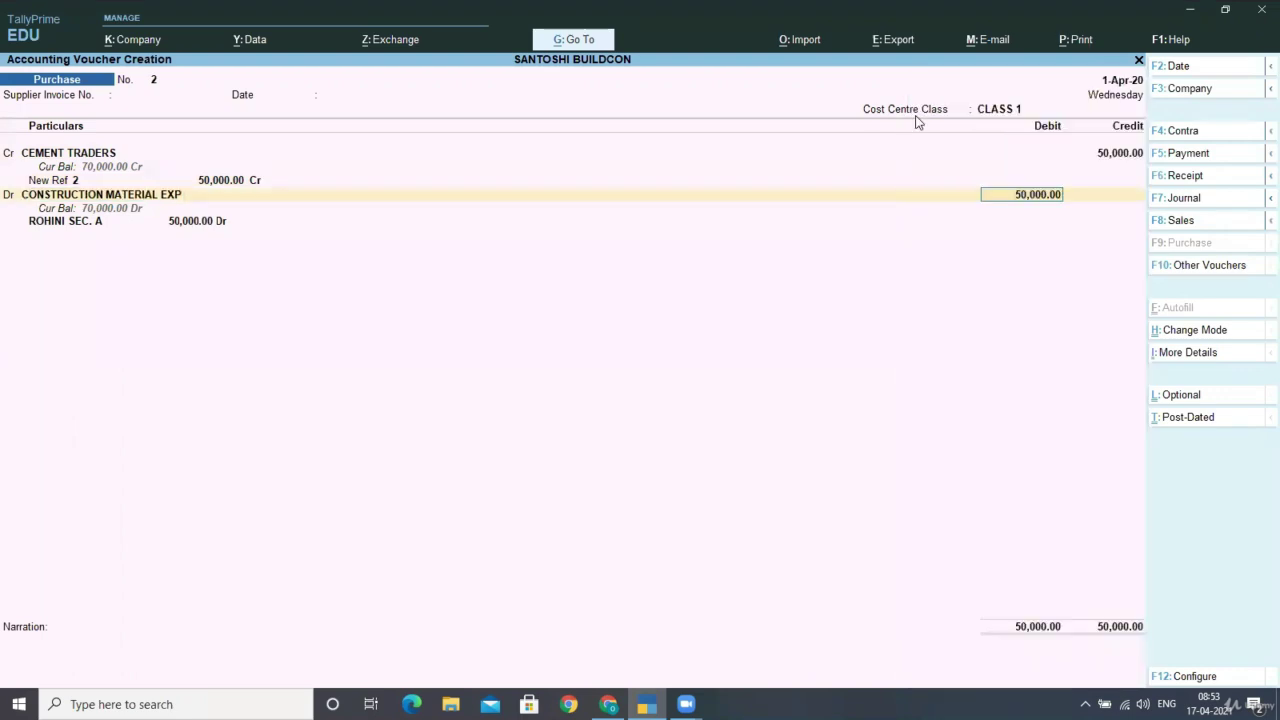
{"action": "key", "text": "Return"}
{"action": "key", "text": "Return"}
{"action": "key", "text": "Return"}
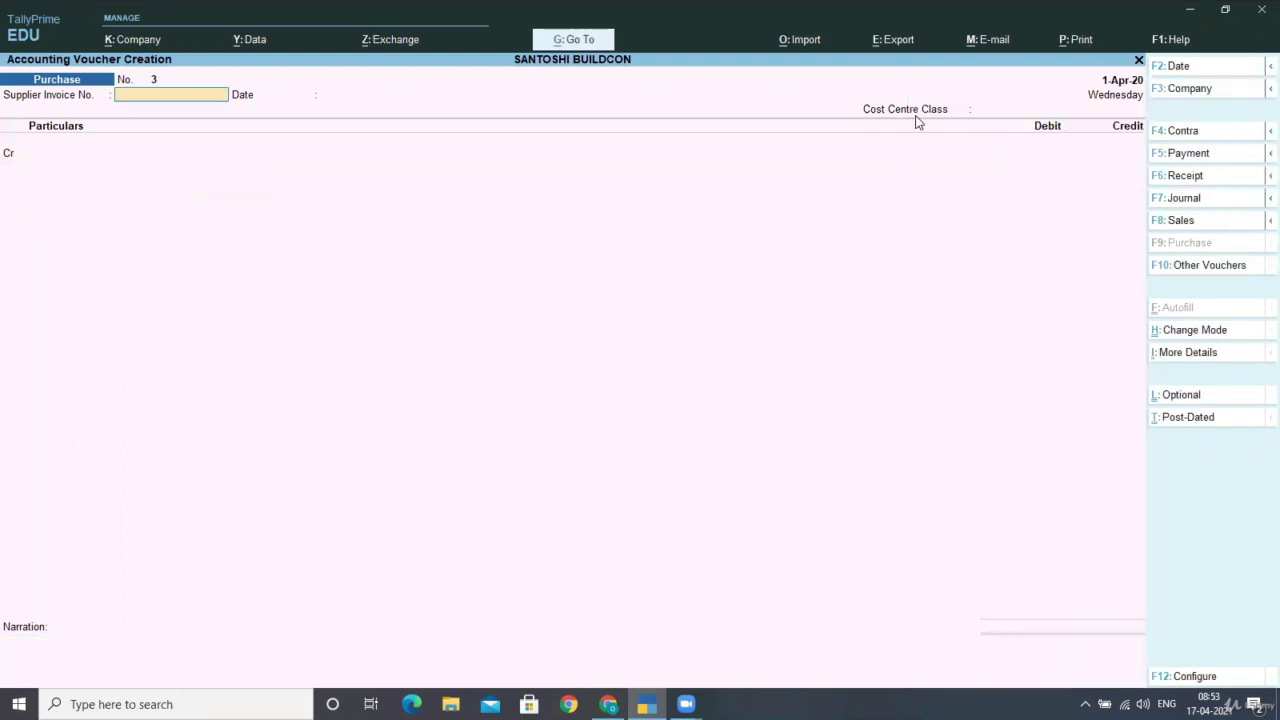
{"action": "key", "text": "Escape"}
{"action": "key", "text": "Return"}
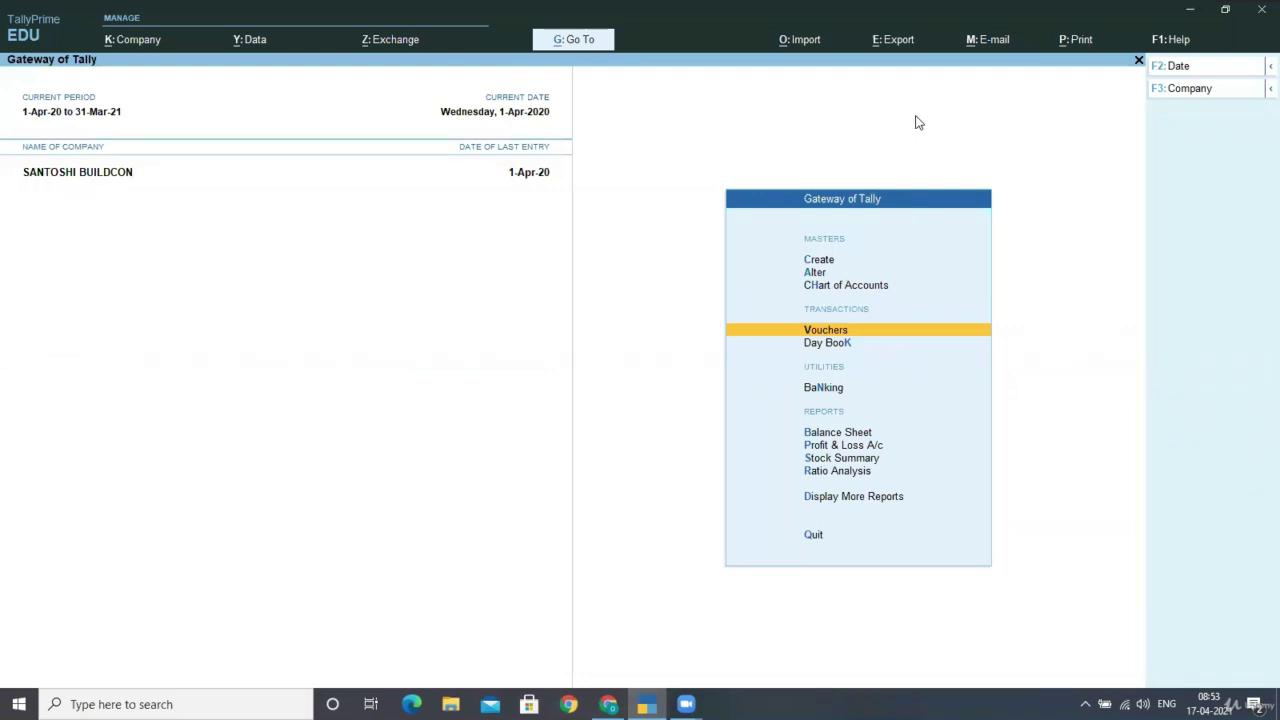
Open the Statements of Accounts reports from the additional reports of the company.
{"action": "key", "text": "Down"}
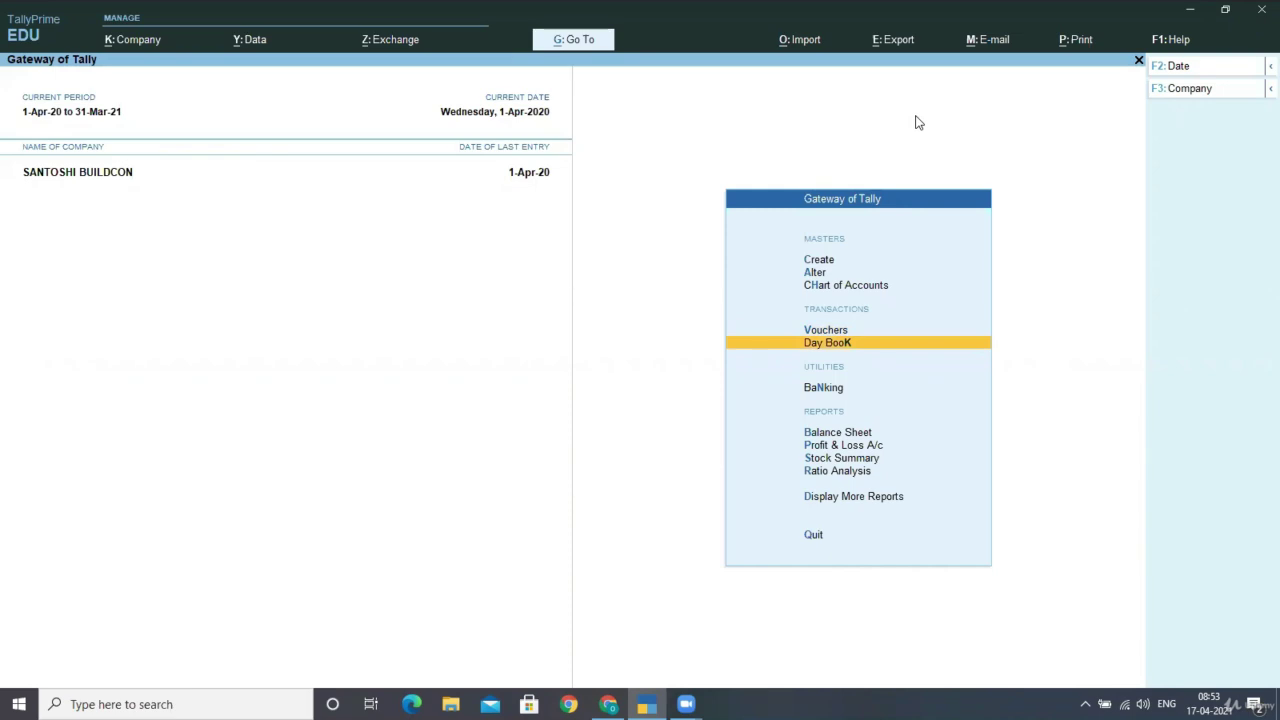
{"action": "key", "text": "Down"}
{"action": "key", "text": "Down"}
{"action": "key", "text": "Down"}
{"action": "key", "text": "Down"}
{"action": "key", "text": "Down"}
{"action": "key", "text": "Down"}
{"action": "key", "text": "Down"}
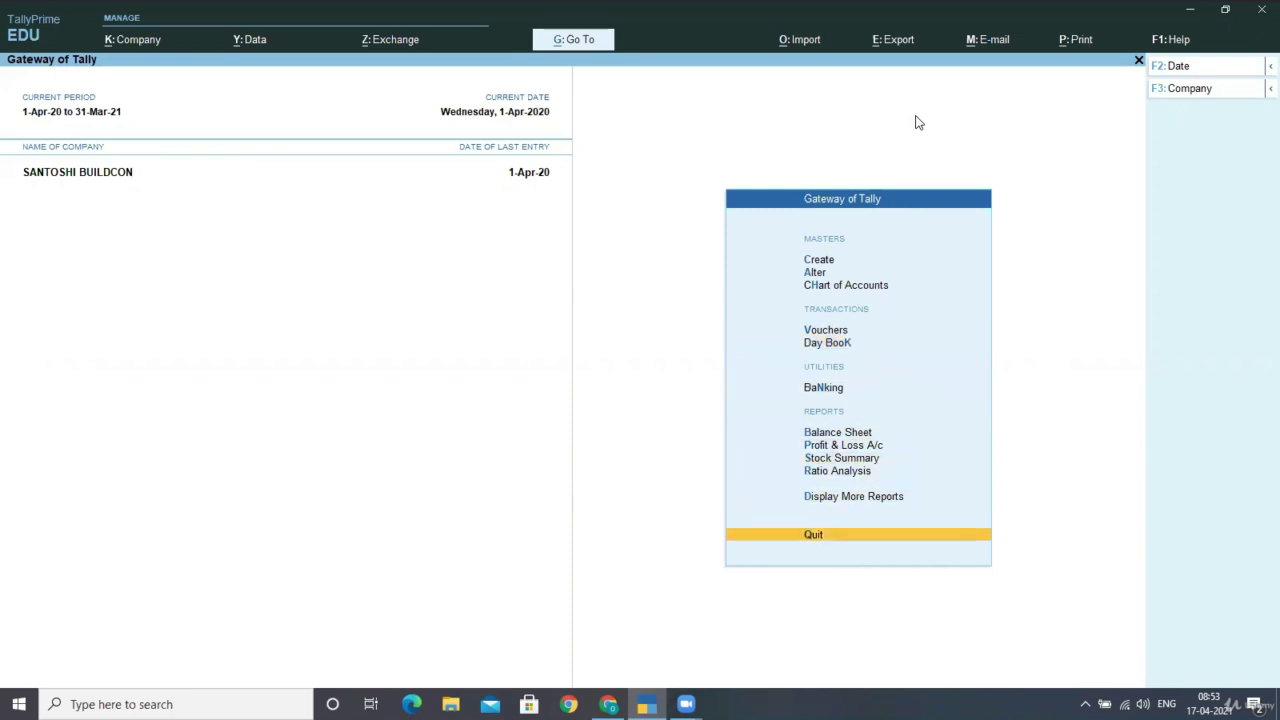
{"action": "key", "text": "Up"}
{"action": "key", "text": "Return"}
{"action": "key", "text": "Down"}
{"action": "key", "text": "Down"}
{"action": "key", "text": "Down"}
{"action": "key", "text": "Down"}
{"action": "key", "text": "Down"}
{"action": "key", "text": "Down"}
{"action": "key", "text": "Down"}
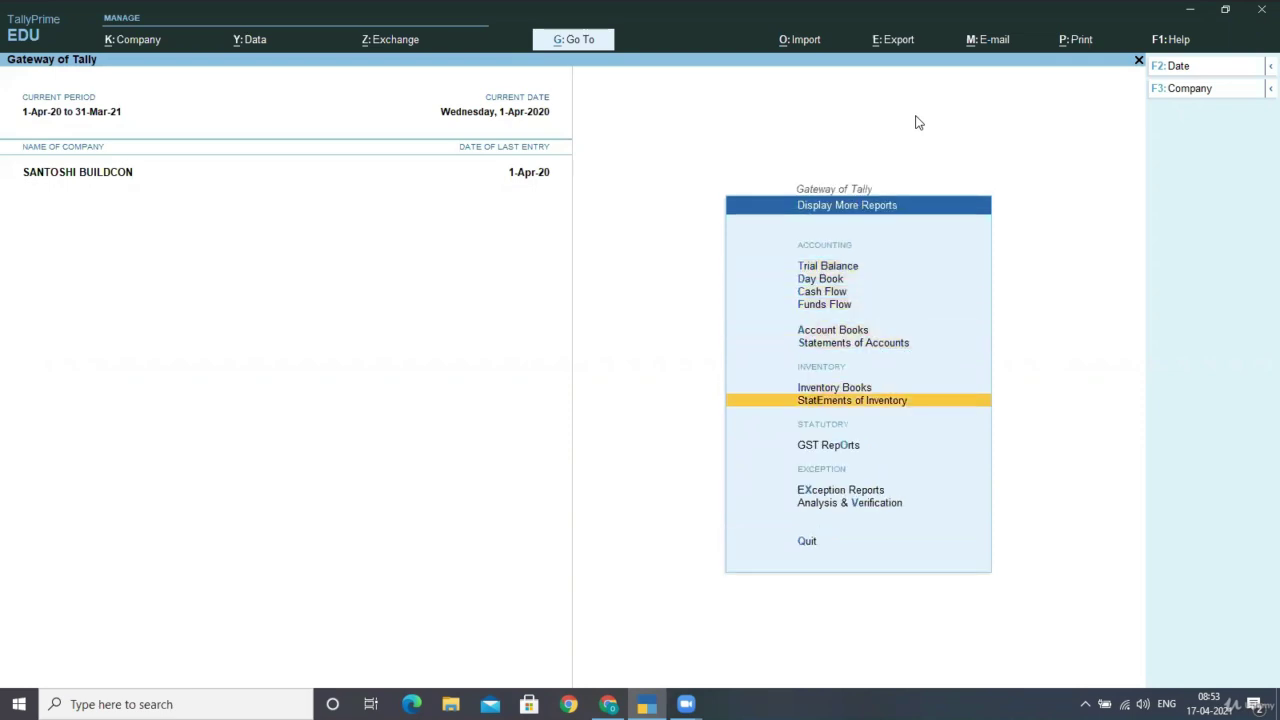
{"action": "key", "text": "Return"}
{"action": "key", "text": "Escape"}
{"action": "key", "text": "Up"}
{"action": "key", "text": "Up"}
{"action": "key", "text": "Return"}
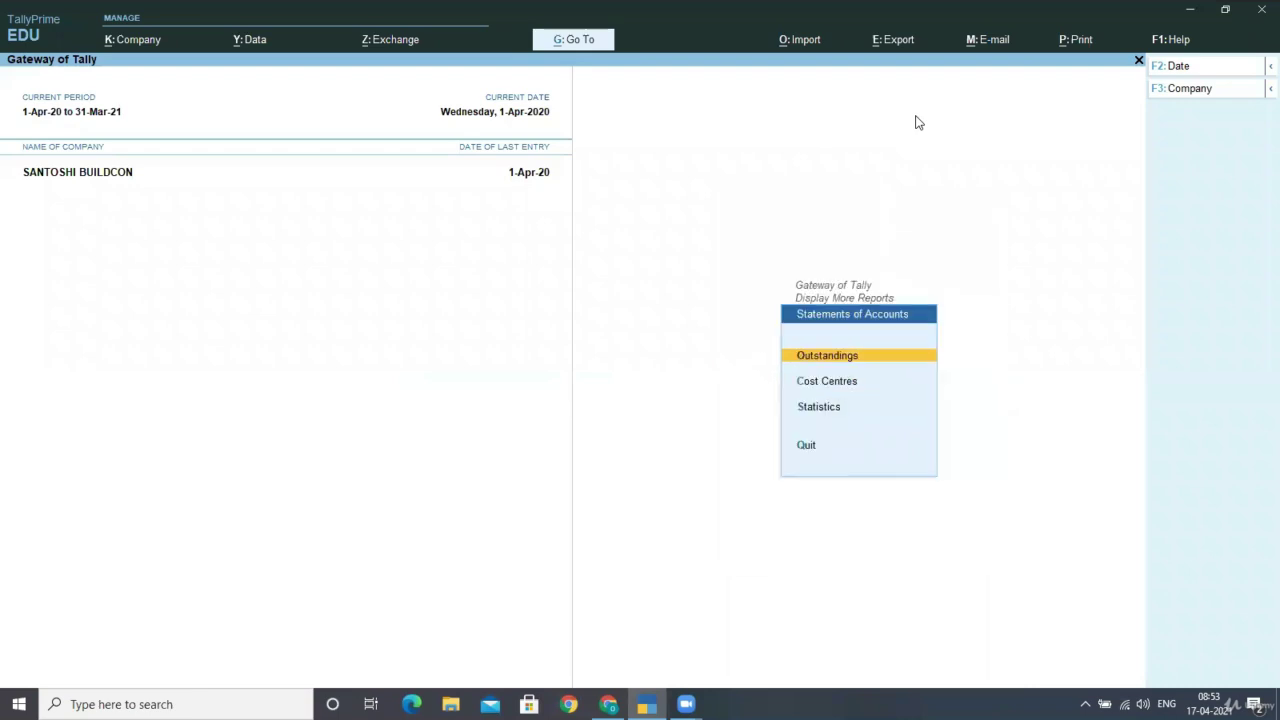
Display the Cost Centre Break-up report for ROHINI SEC. A.
{"action": "key", "text": "Down"}
{"action": "key", "text": "Return"}
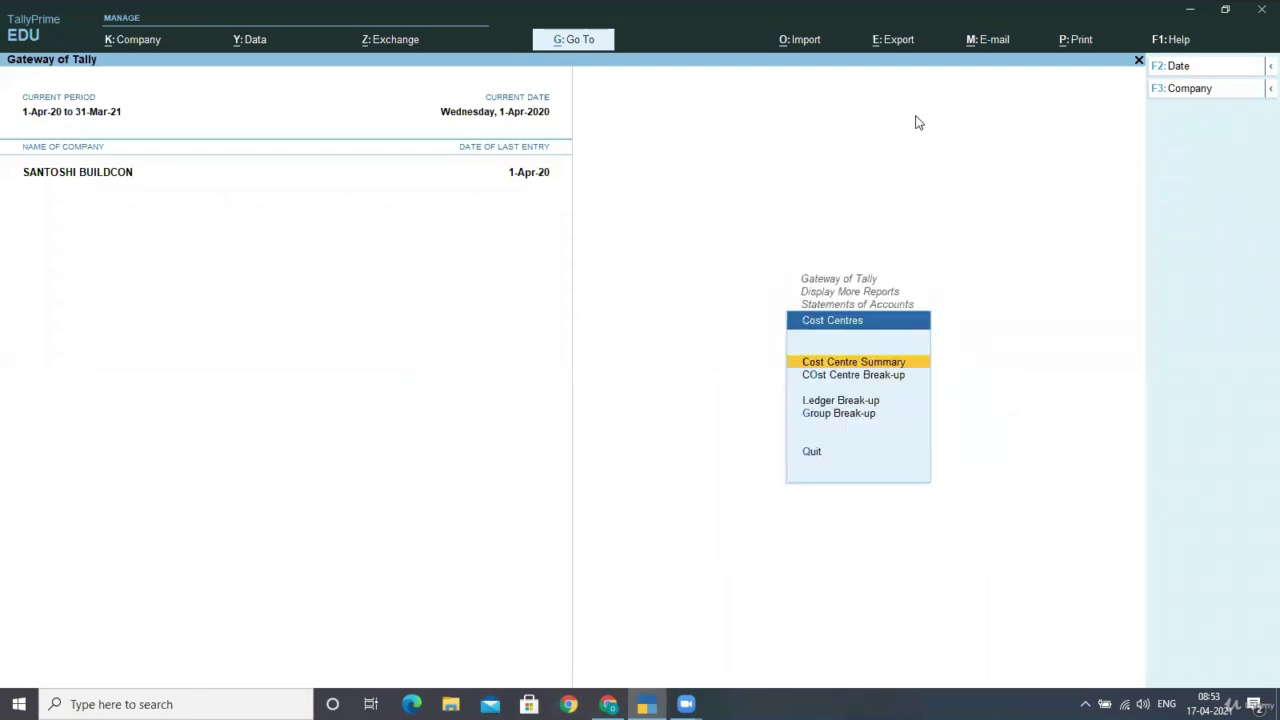
{"action": "key", "text": "Down"}
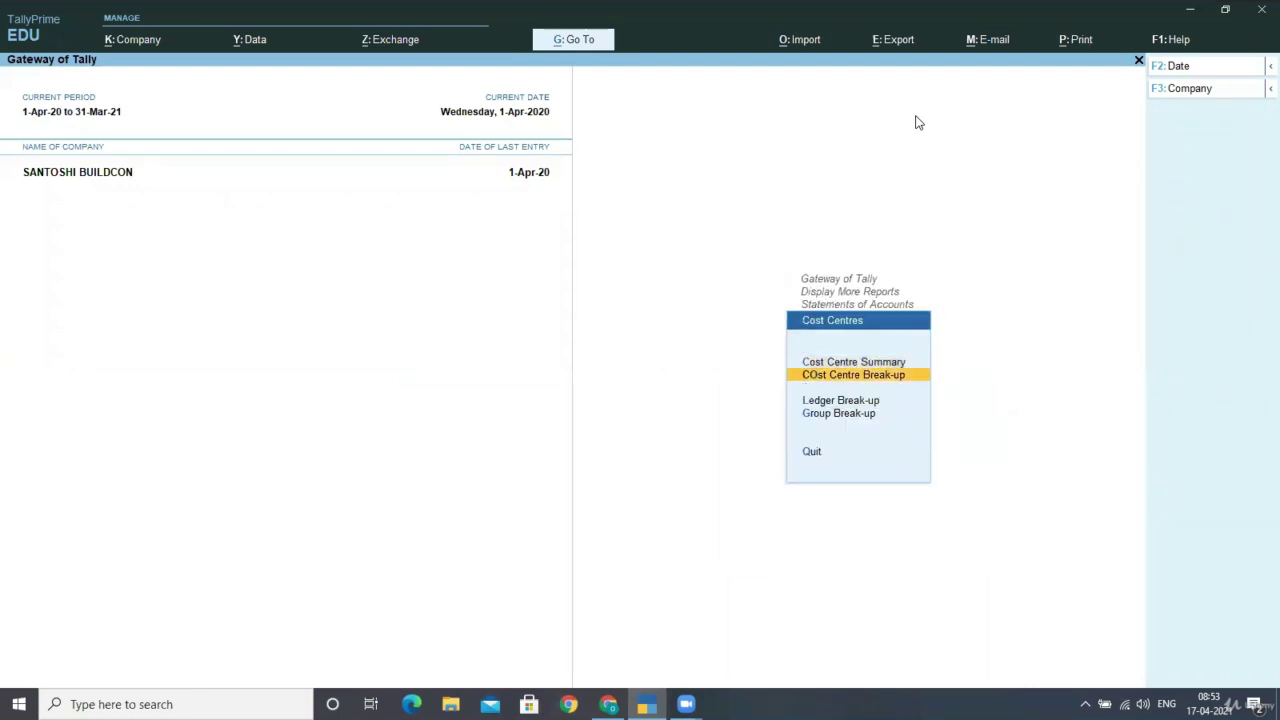
{"action": "key", "text": "Return"}
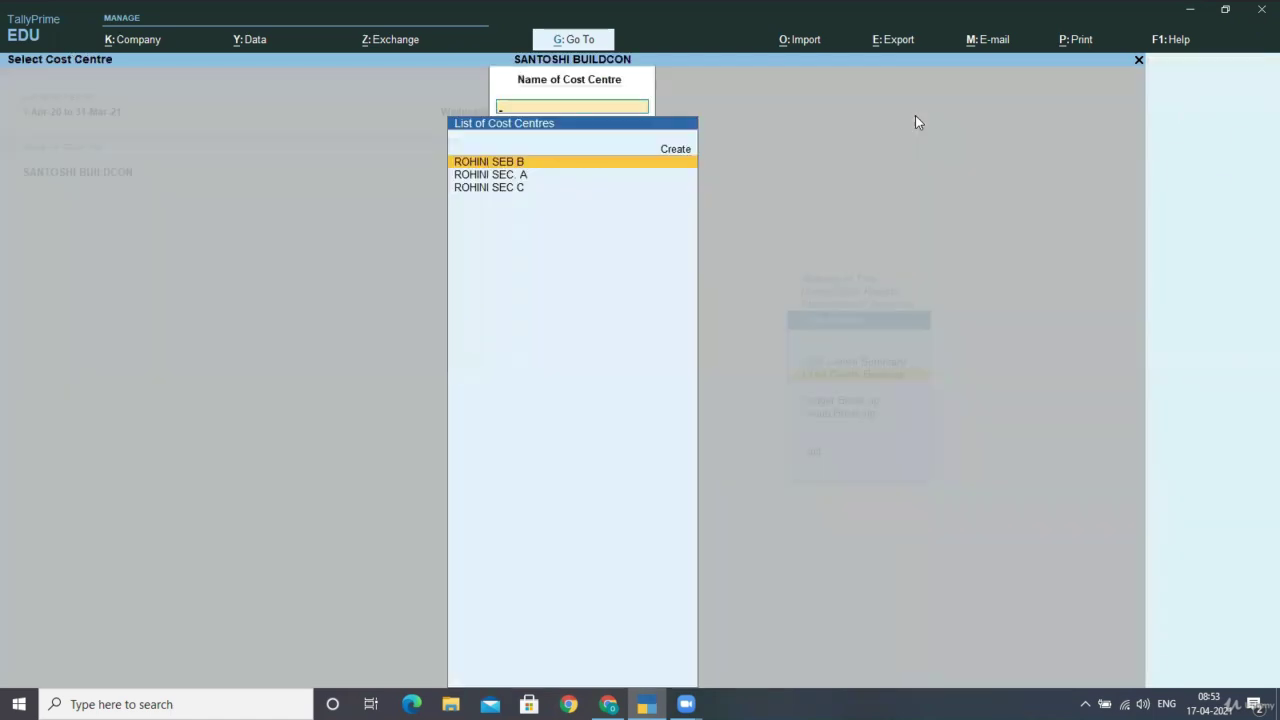
{"action": "key", "text": "Down"}
{"action": "key", "text": "Return"}
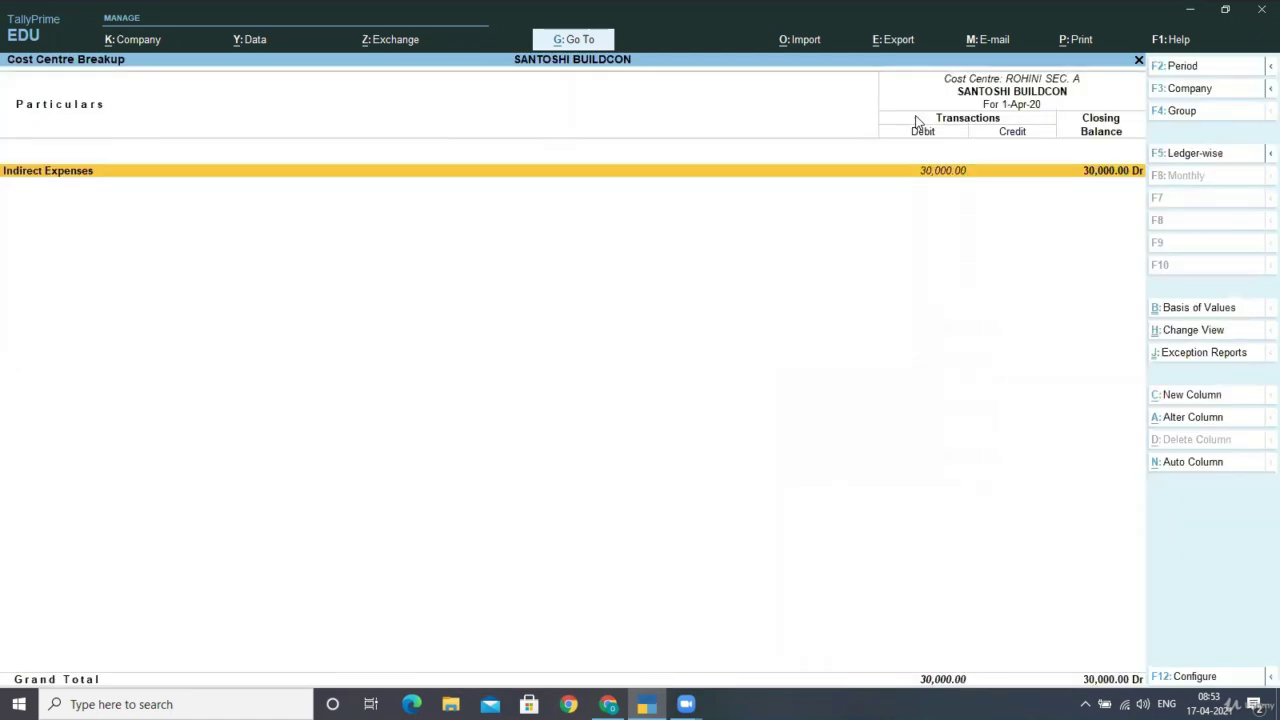
Drill down through Indirect Expenses and the April figures of CONSTRUCTION MATERIAL EXP to open purchase voucher 2.
{"action": "key", "text": "Return"}
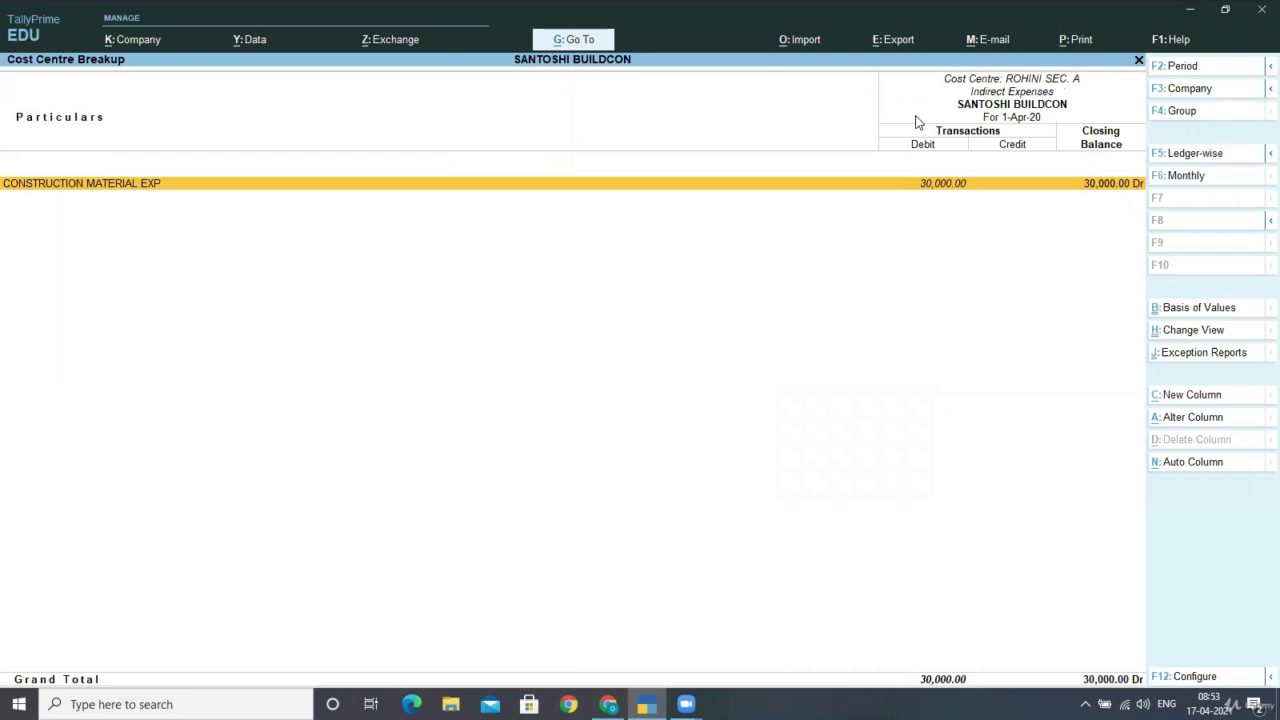
{"action": "key", "text": "Return"}
{"action": "key", "text": "Return"}
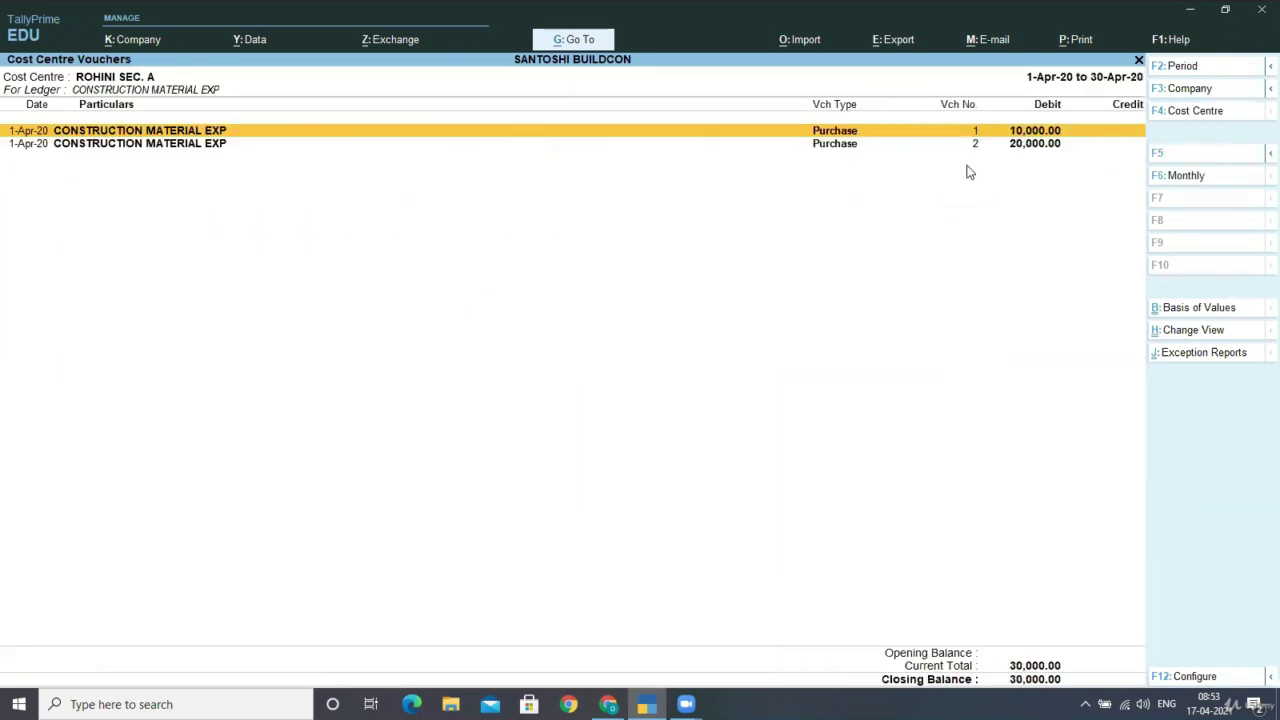
{"action": "key", "text": "Down"}
{"action": "key", "text": "Return"}
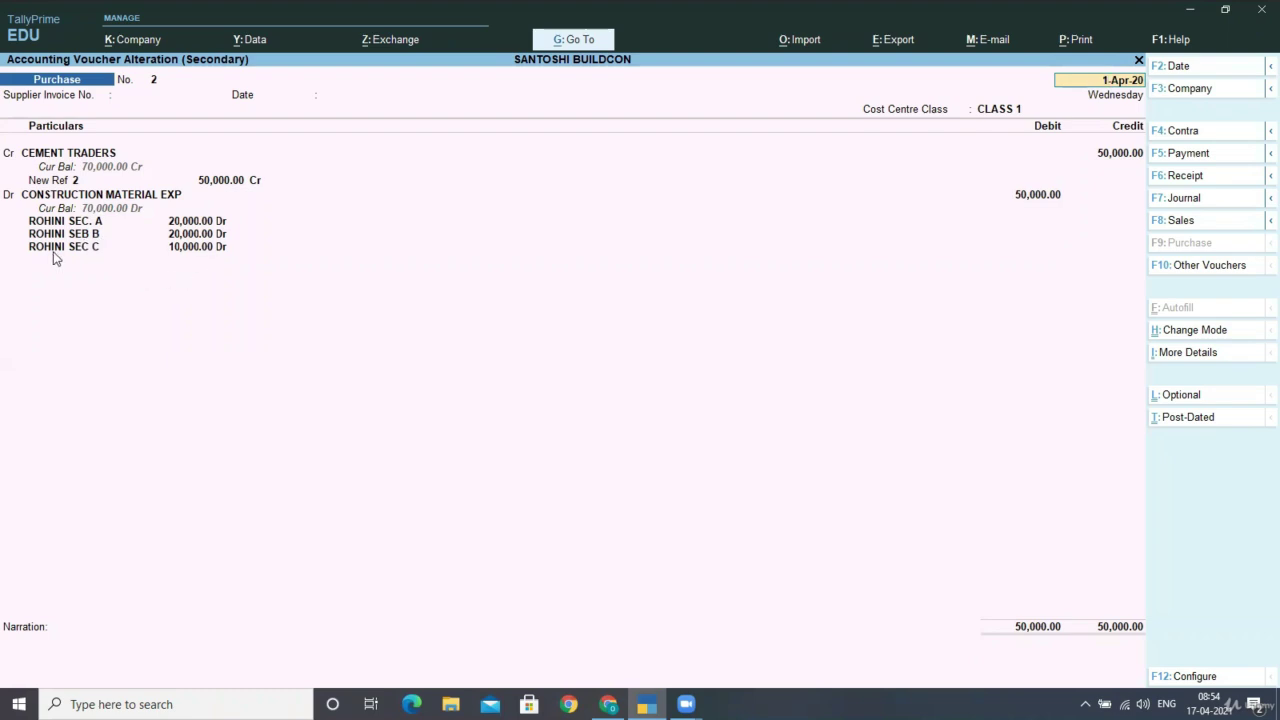
Close the voucher without altering it, leave the cost centre reports, and return to the Gateway of Tally.
{"action": "key", "text": "Escape"}
{"action": "key", "text": "y"}
{"action": "key", "text": "Escape"}
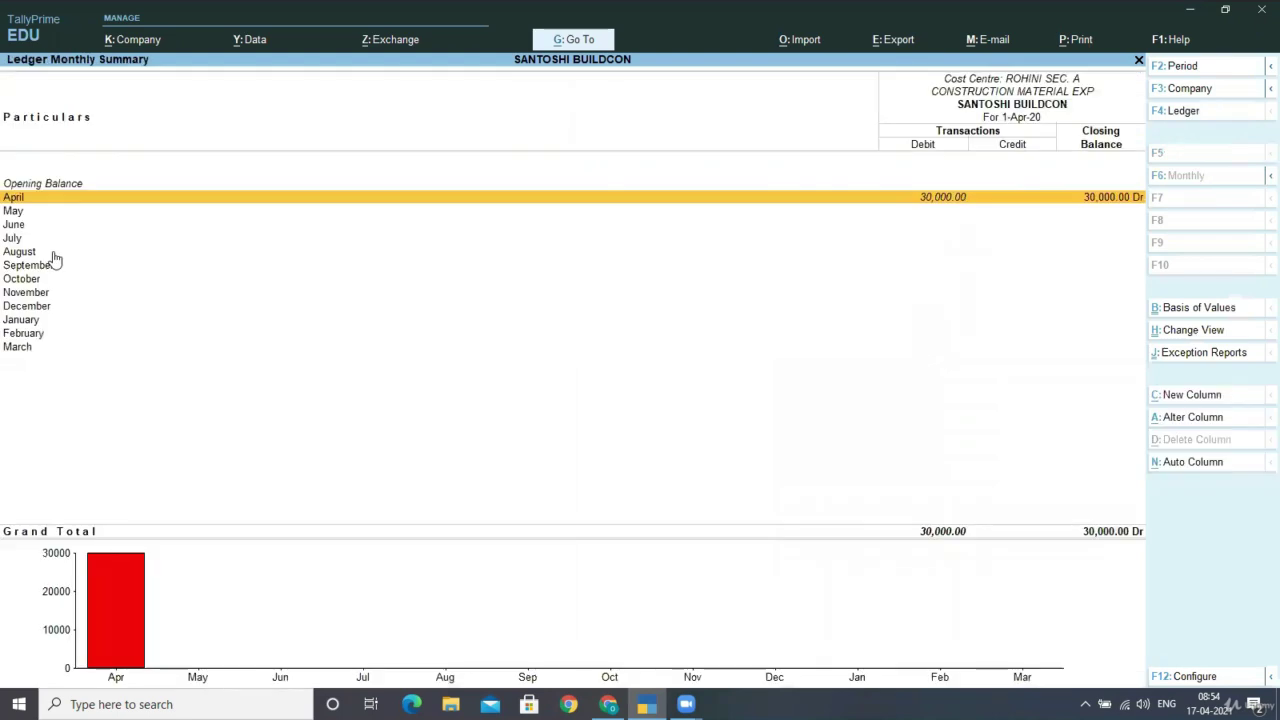
{"action": "key", "text": "Escape"}
{"action": "key", "text": "Escape"}
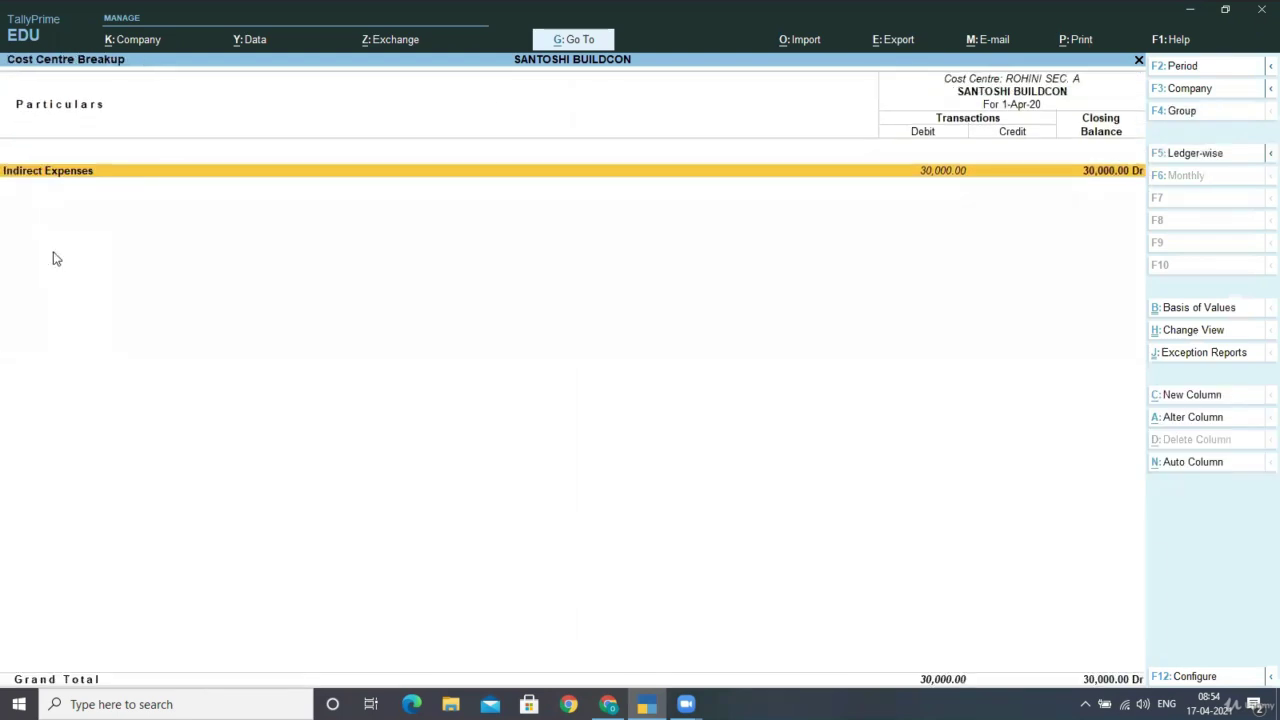
{"action": "key", "text": "Escape"}
{"action": "key", "text": "Escape"}
{"action": "key", "text": "Escape"}
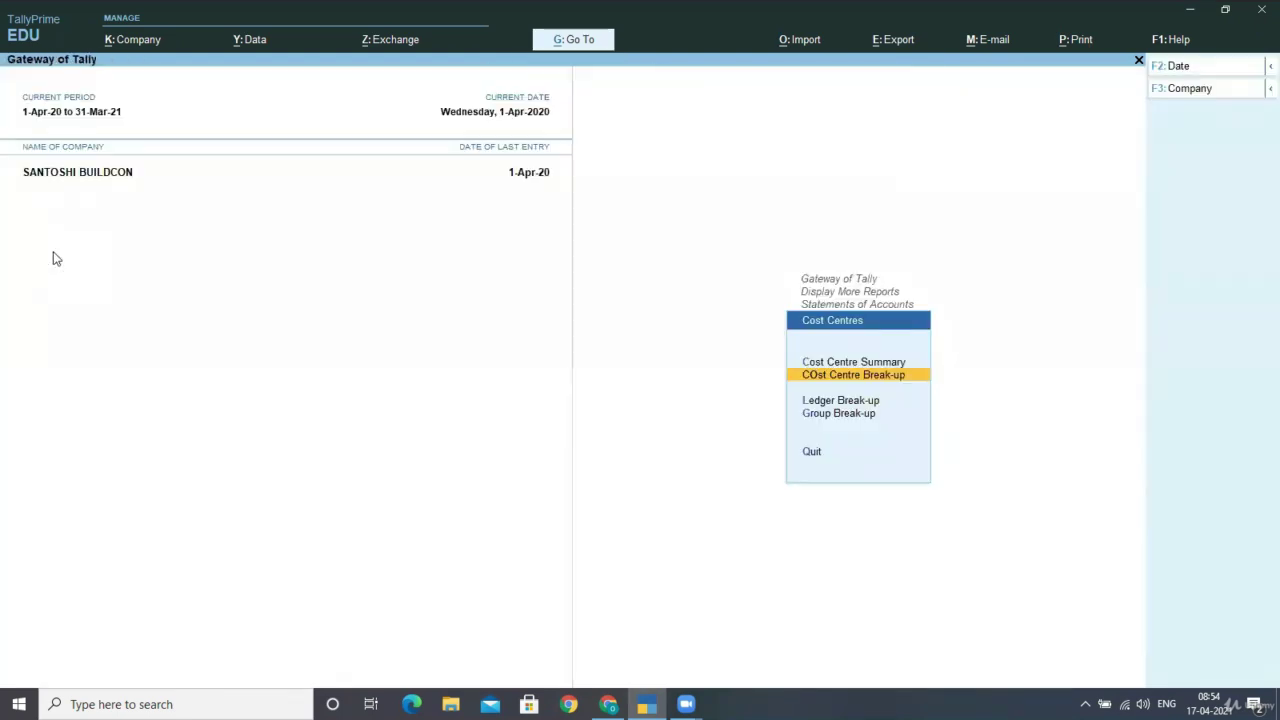
{"action": "key", "text": "Escape"}
{"action": "key", "text": "Escape"}
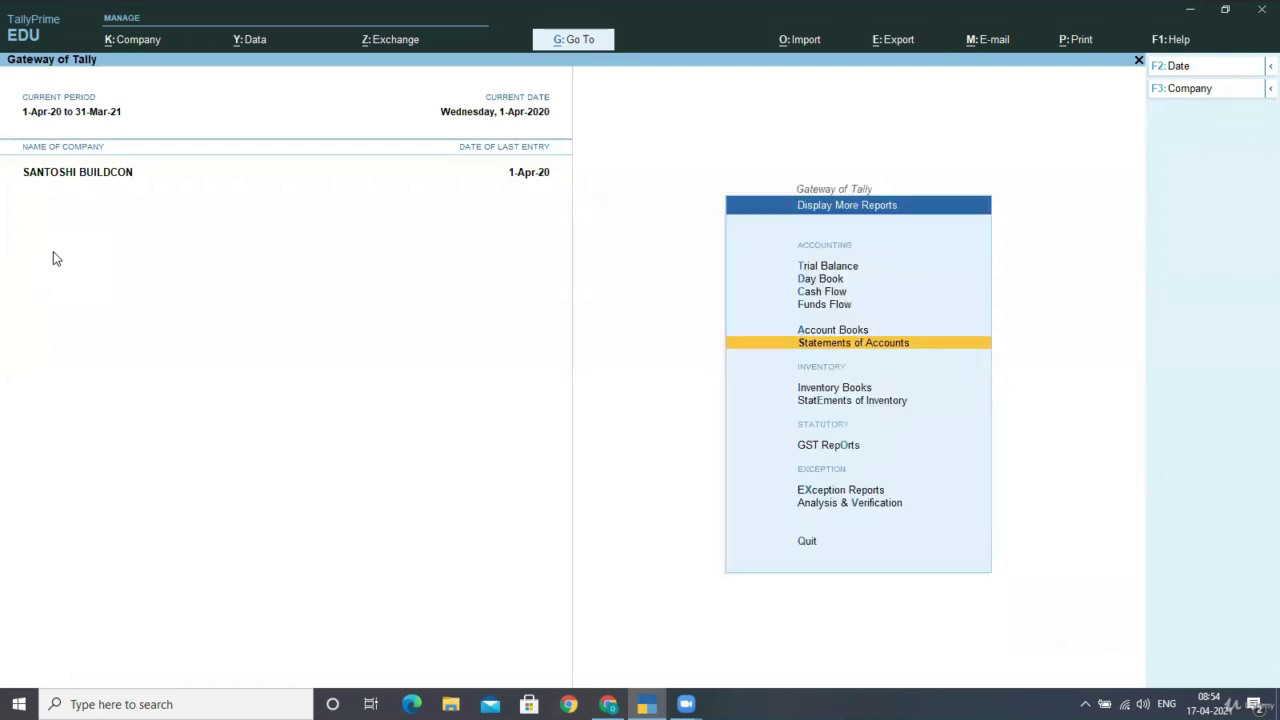
{"action": "key", "text": "Escape"}
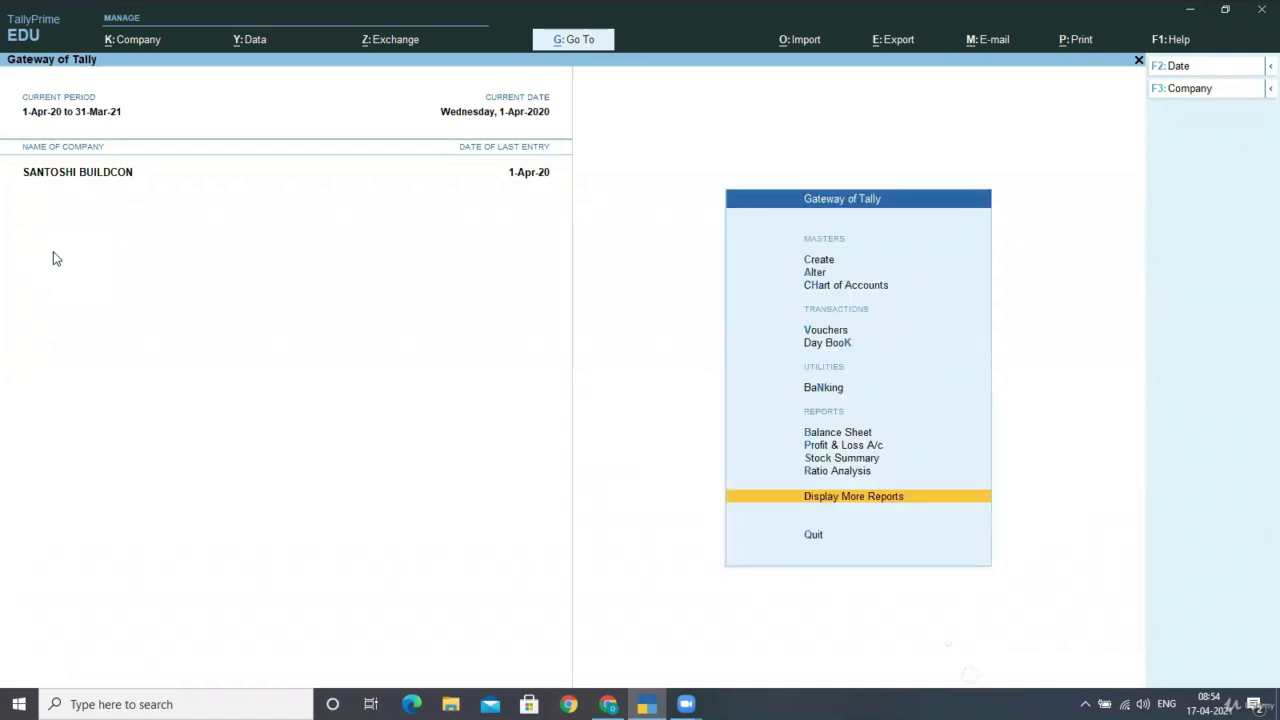